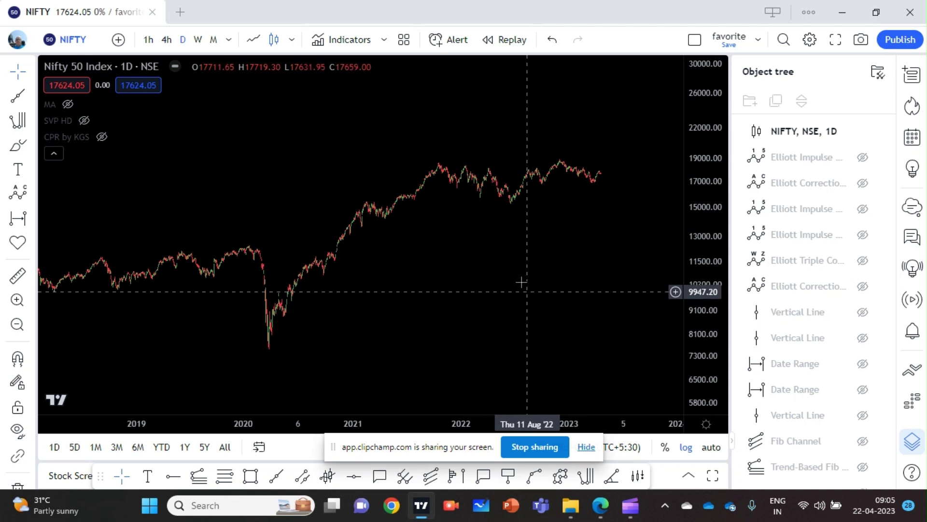
- Examine the Nifty 50 daily price history from the 2020 crash through April 2023
scroll(507, 256, "up", 2)
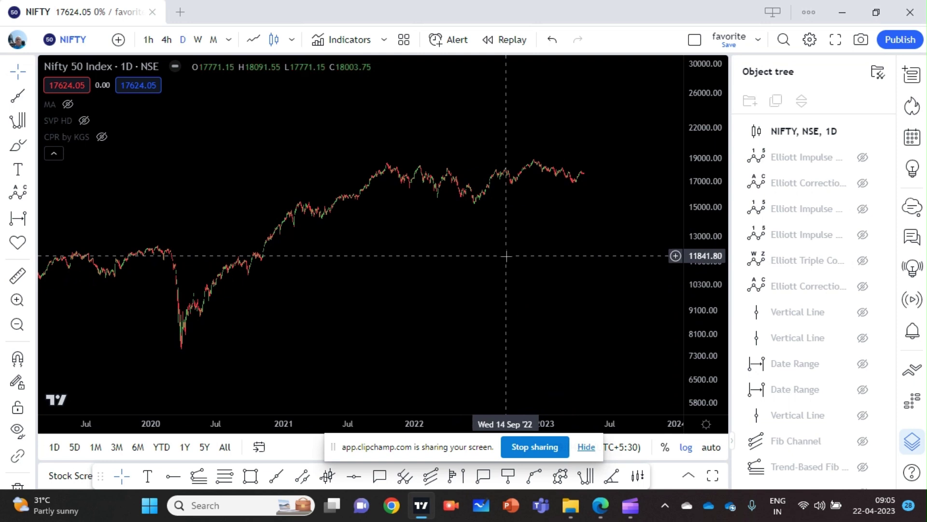
scroll(505, 257, "up", 1)
scroll(497, 263, "up", 1)
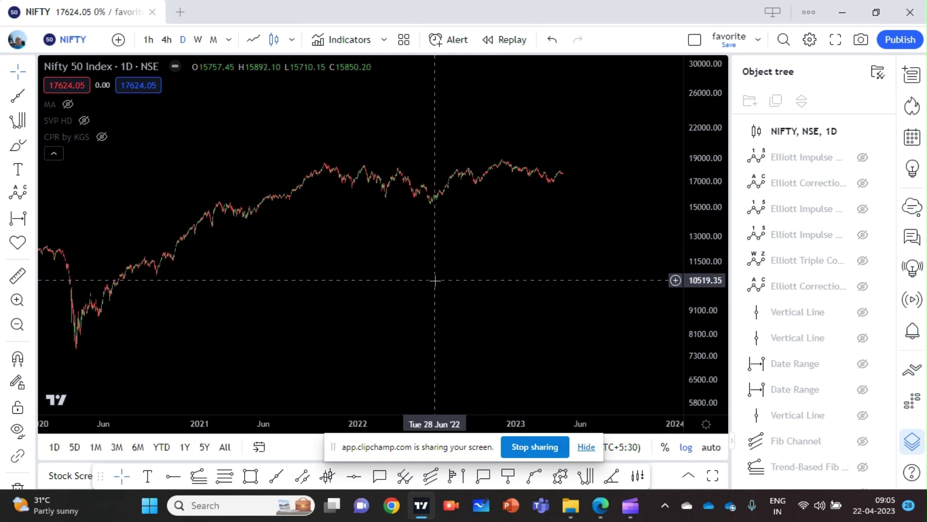
left_click_drag(434, 275, 538, 290)
left_click_drag(703, 319, 703, 317)
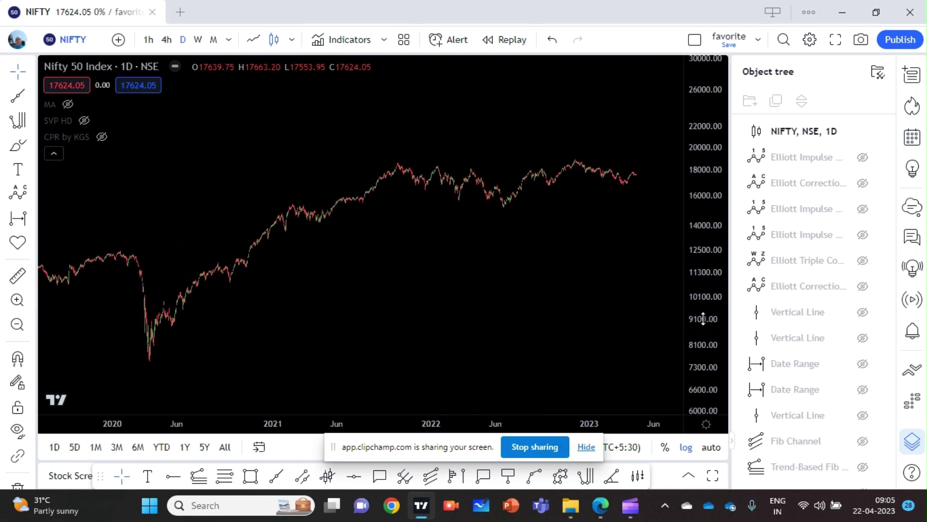
scroll(628, 275, "up", 1)
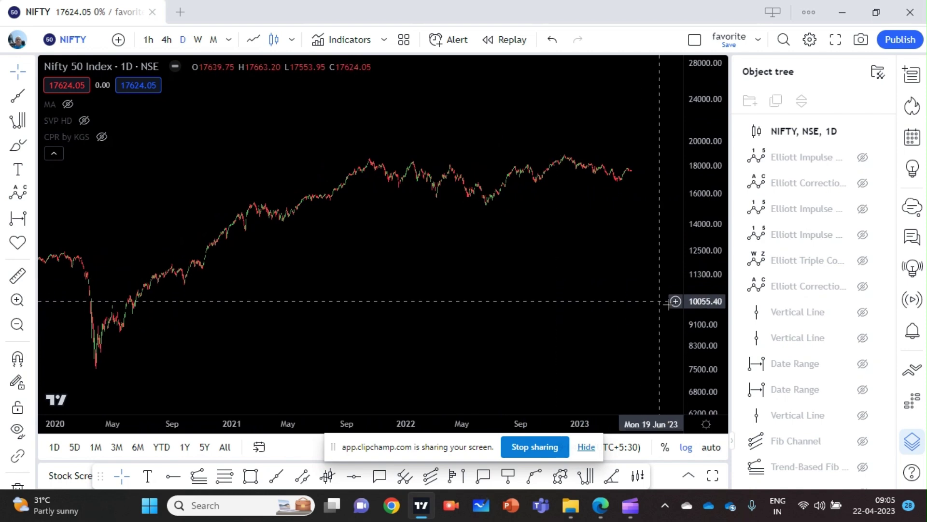
double_click(694, 303)
scroll(529, 274, "down", 1)
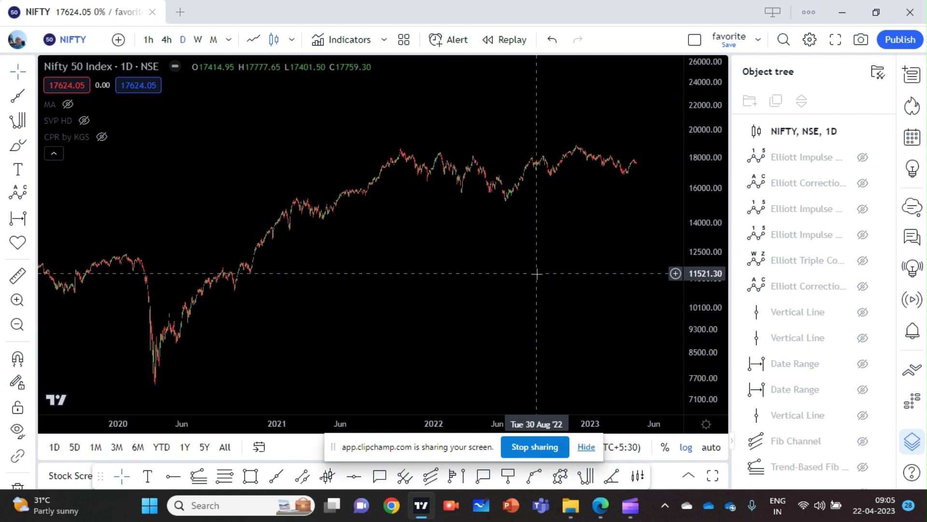
left_click_drag(703, 310, 706, 303)
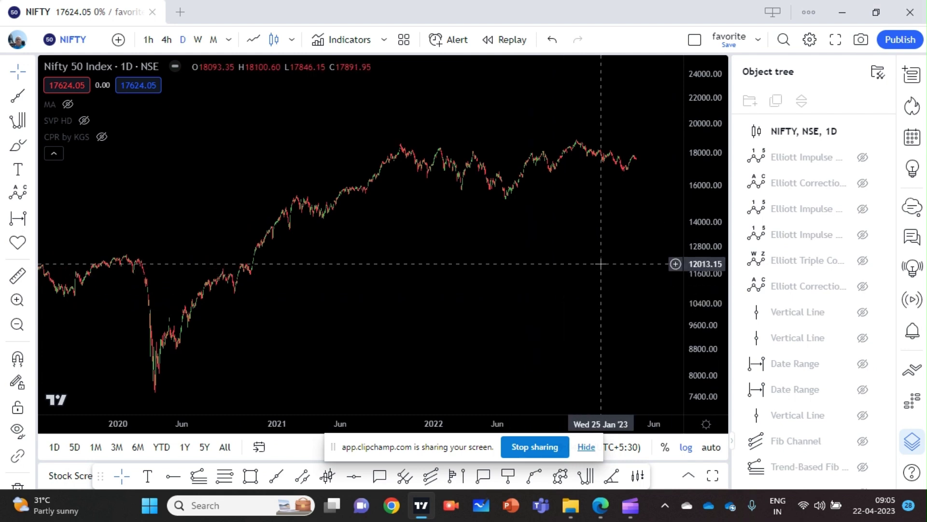
scroll(601, 264, "down", 1)
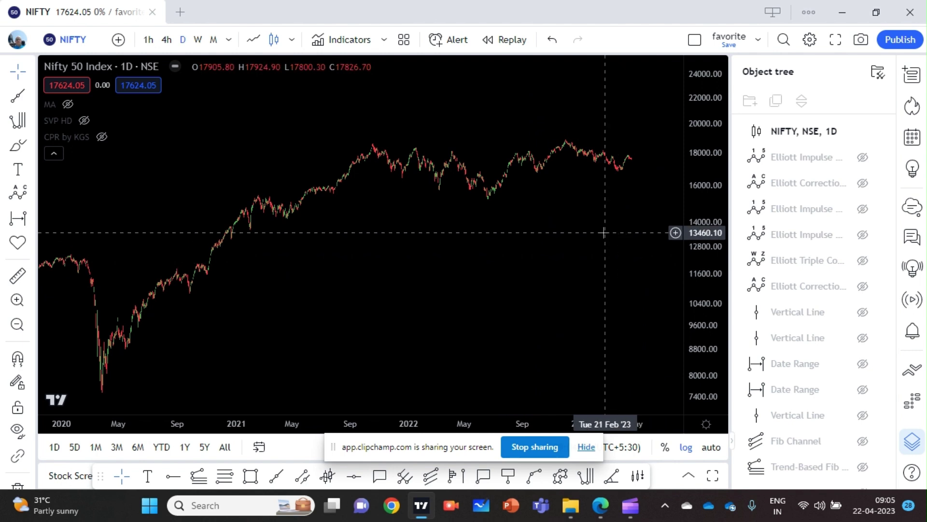
scroll(603, 242, "up", 1)
scroll(605, 255, "down", 2)
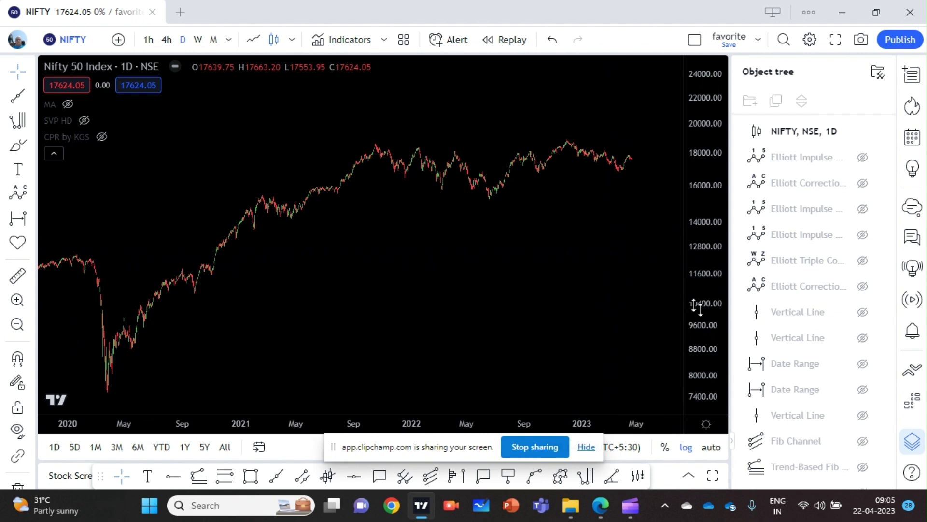
scroll(580, 288, "up", 2)
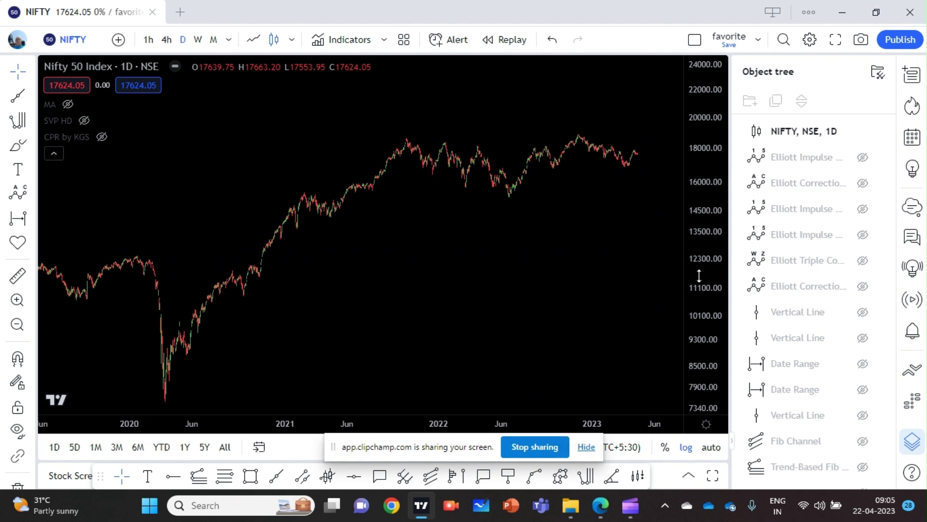
scroll(513, 248, "up", 3)
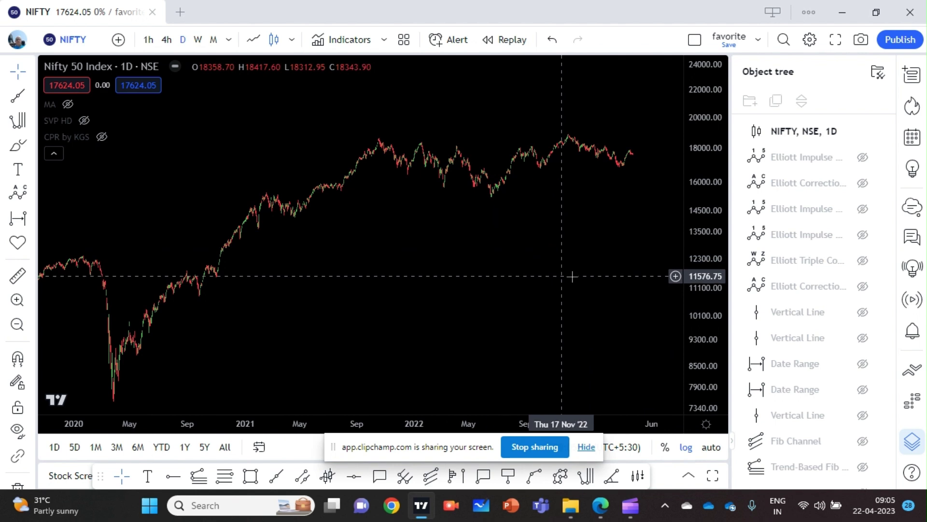
scroll(572, 276, "down", 4)
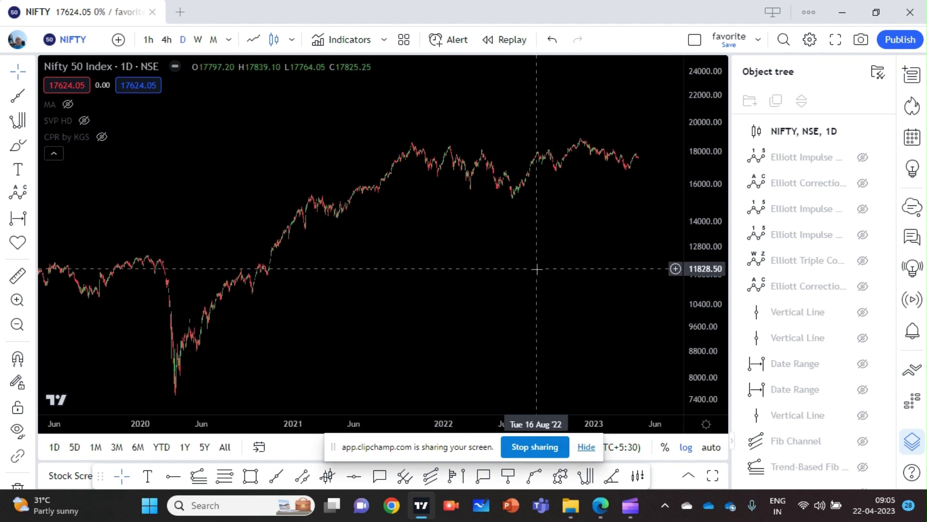
scroll(536, 269, "up", 2)
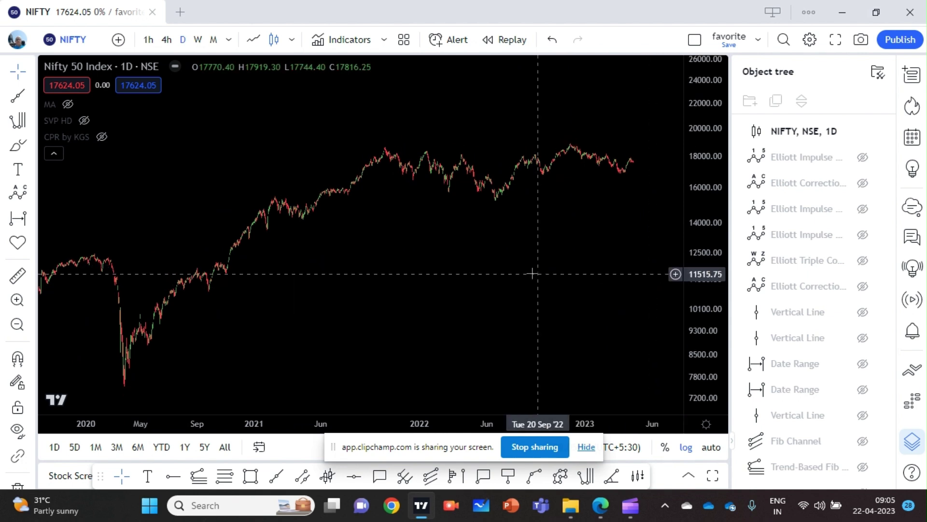
scroll(532, 273, "down", 2)
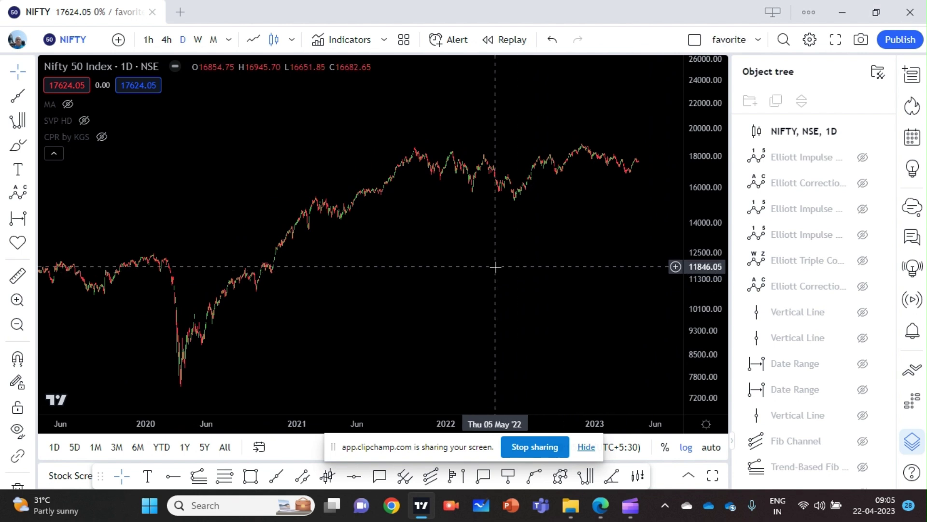
scroll(492, 263, "up", 1)
left_click_drag(449, 263, 465, 236)
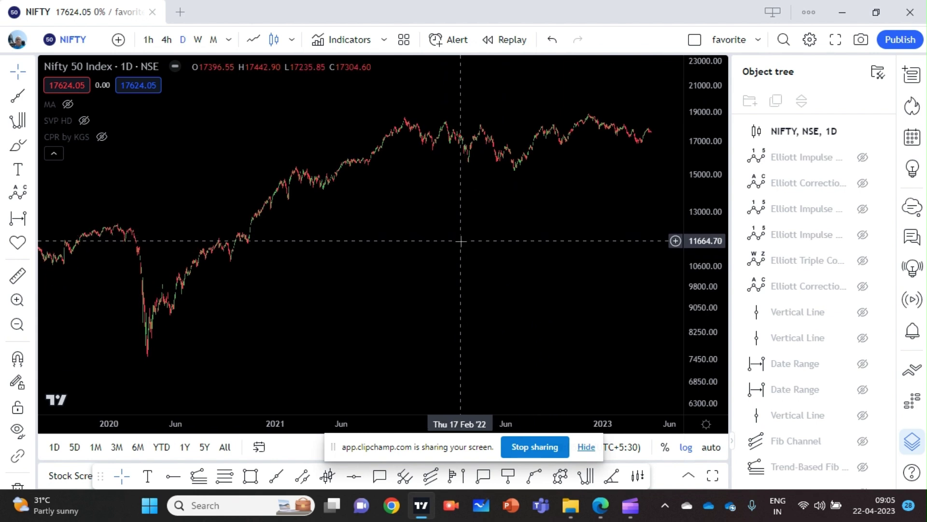
scroll(461, 241, "down", 1)
left_click_drag(694, 274, 694, 285)
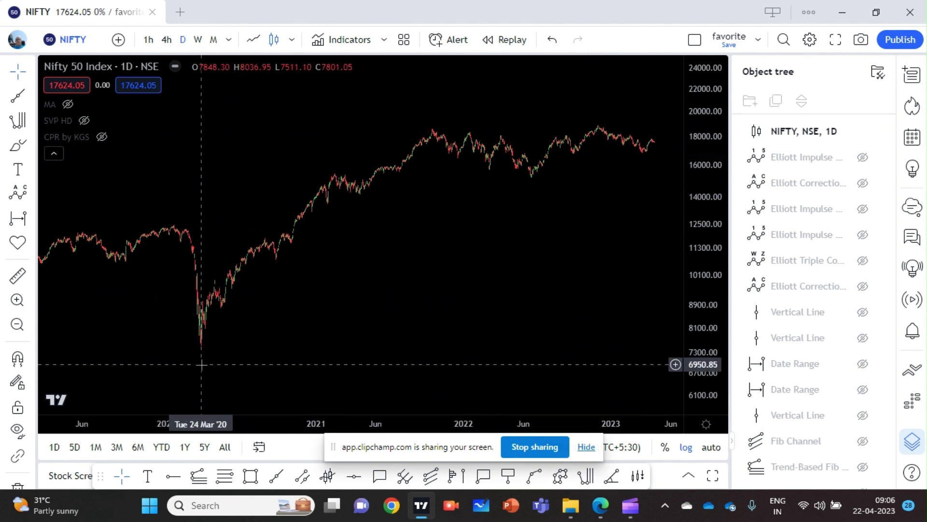
- Unhide the first Elliott Impulse Wave drawing on the recovery from the March 2020 low
scroll(302, 331, "up", 1)
left_click_drag(327, 304, 472, 259)
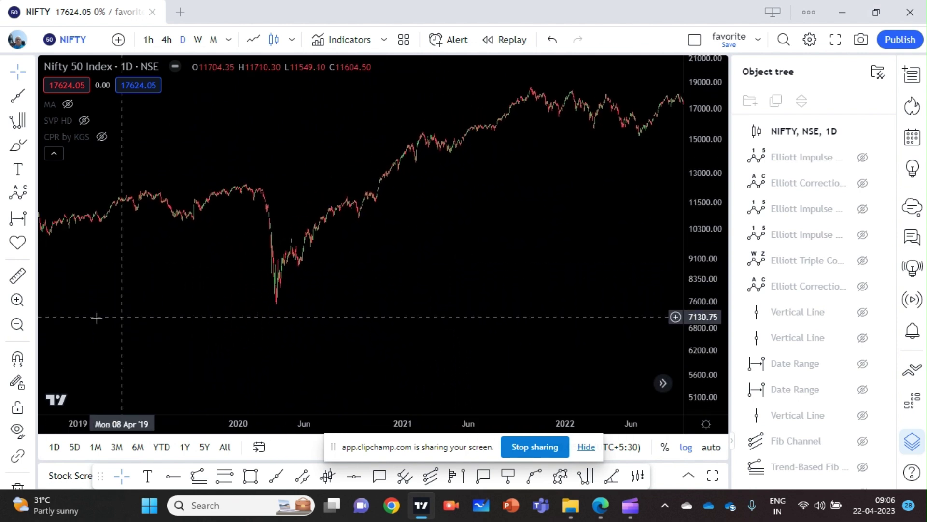
left_click(17, 300)
left_click_drag(231, 214, 346, 328)
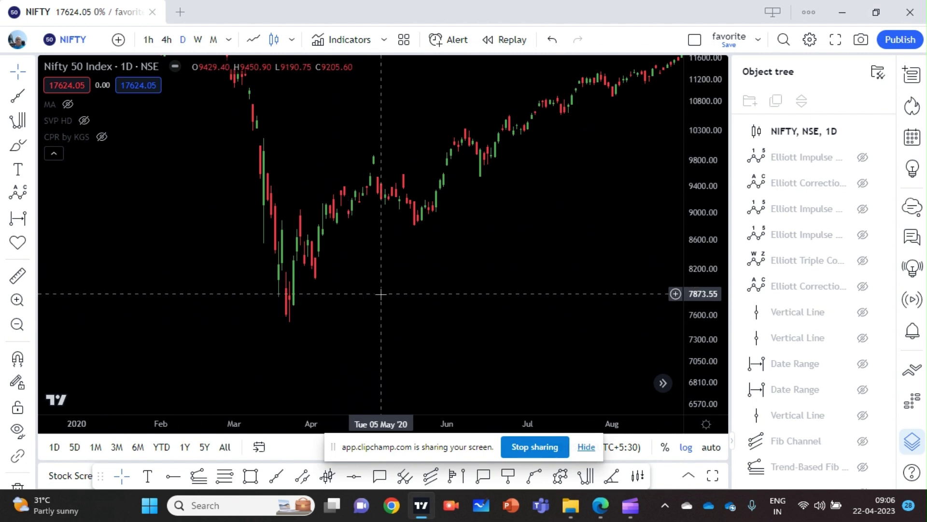
scroll(524, 288, "down", 5)
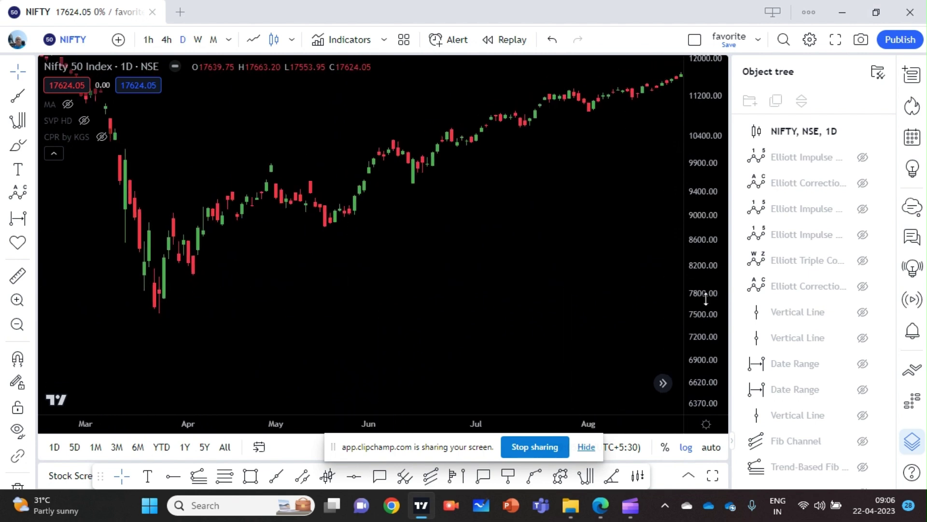
scroll(492, 275, "up", 5)
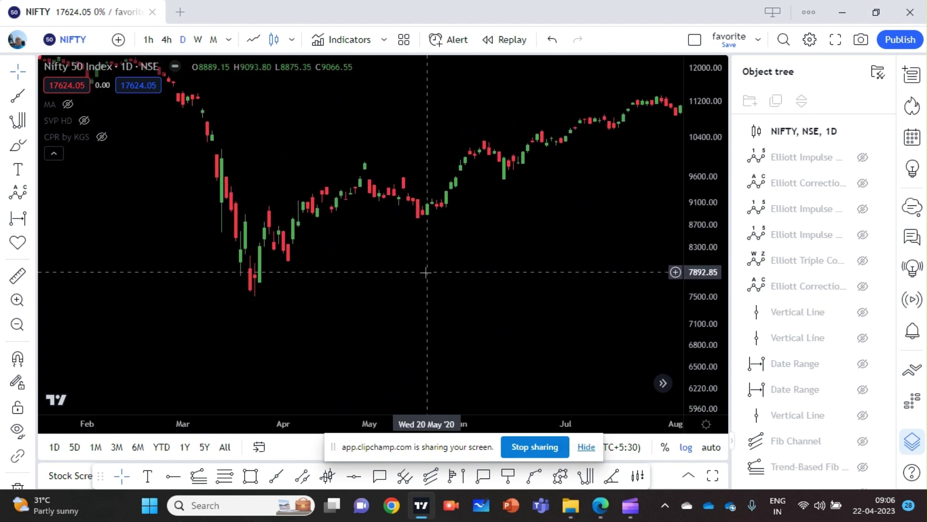
mouse_move(812, 157)
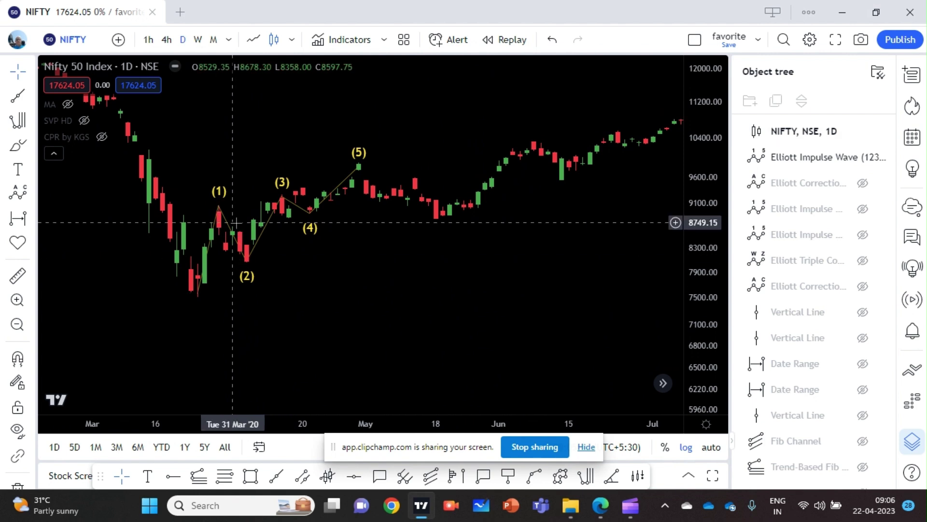
- Examine waves (1) to (5) of the Elliott Impulse Wave between the March 2020 low and the end of April 2020
left_click(198, 296)
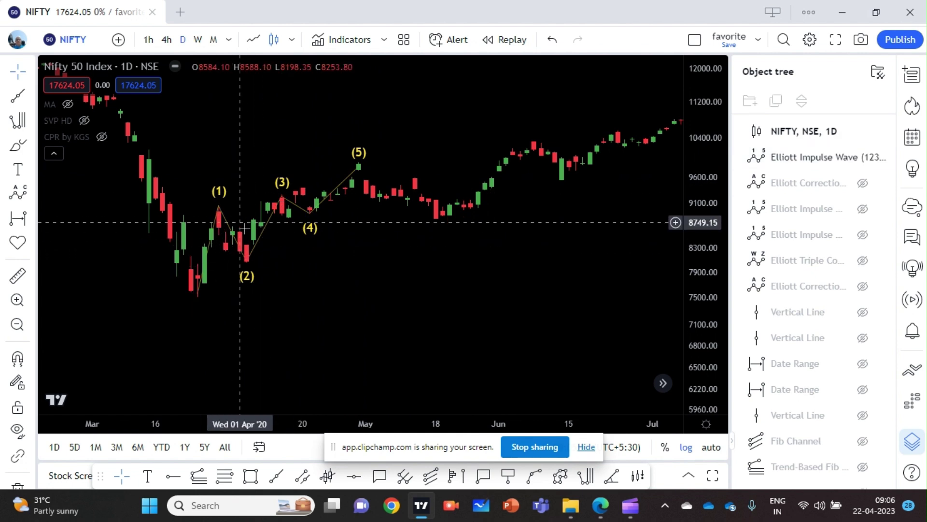
scroll(349, 270, "right", 2)
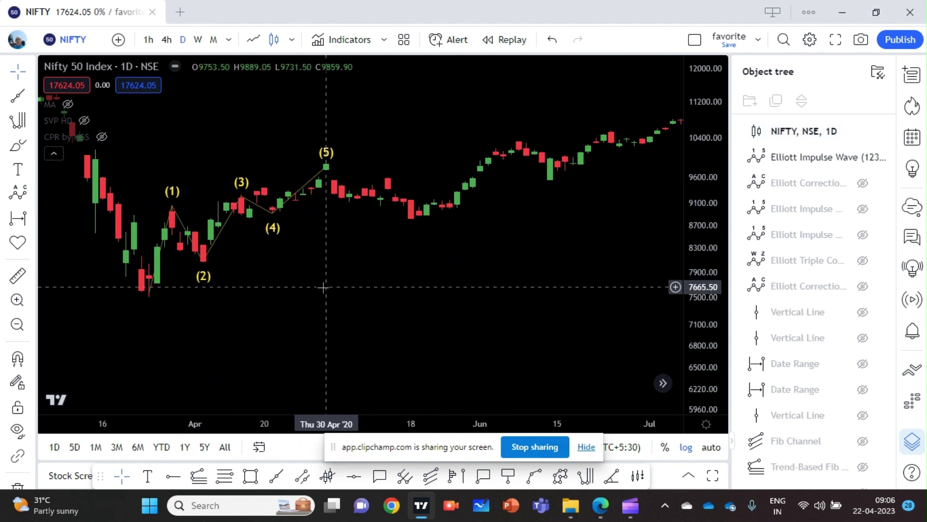
scroll(314, 253, "left", 3)
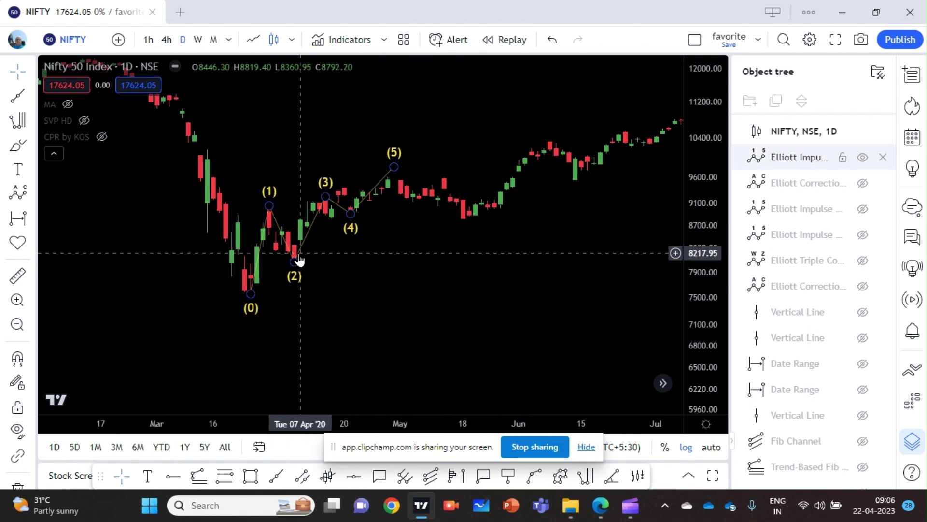
scroll(498, 293, "up", 2)
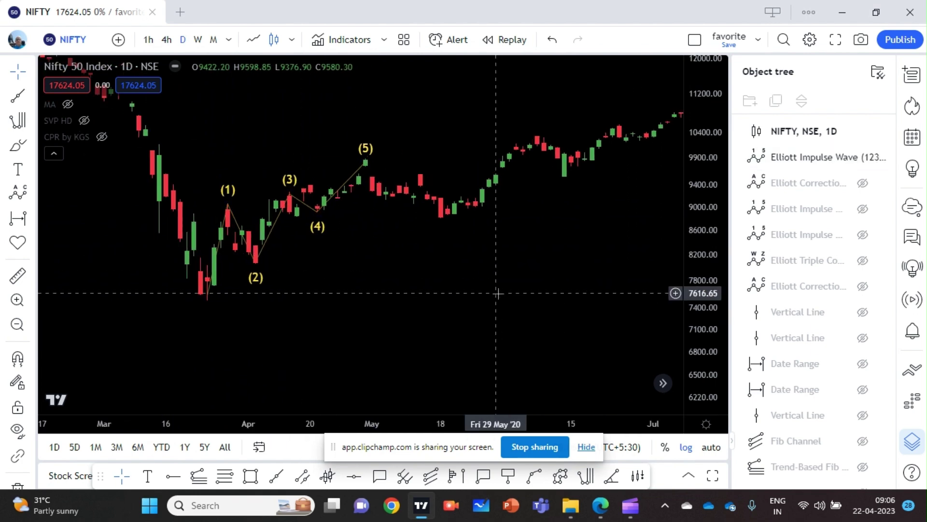
scroll(498, 293, "down", 1)
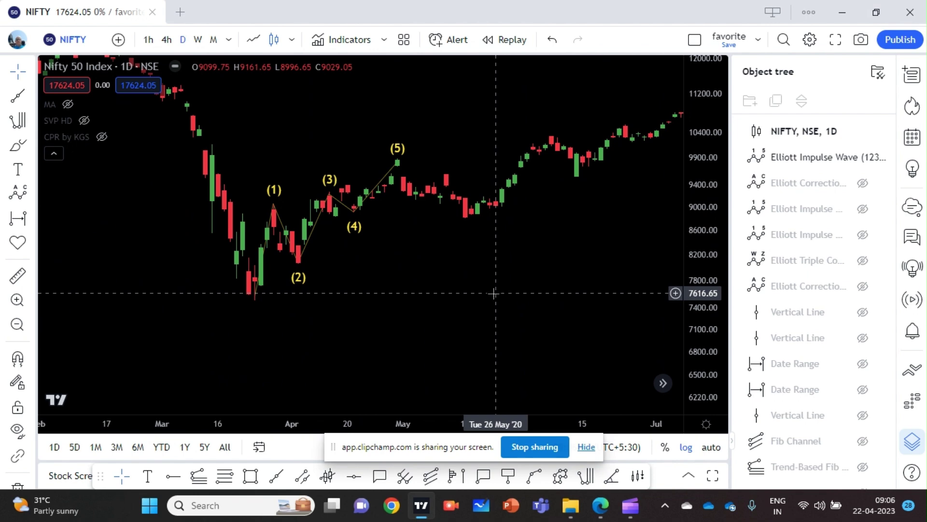
scroll(471, 291, "up", 1)
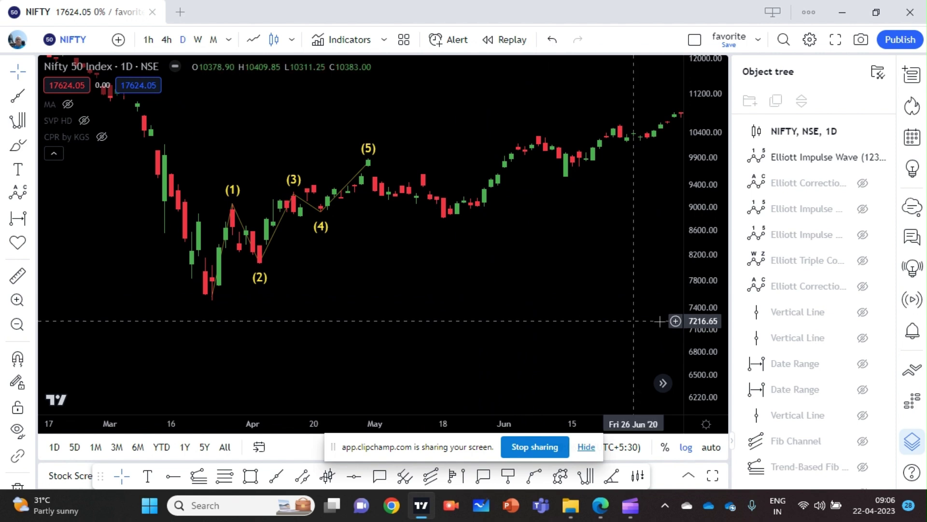
scroll(394, 277, "down", 1)
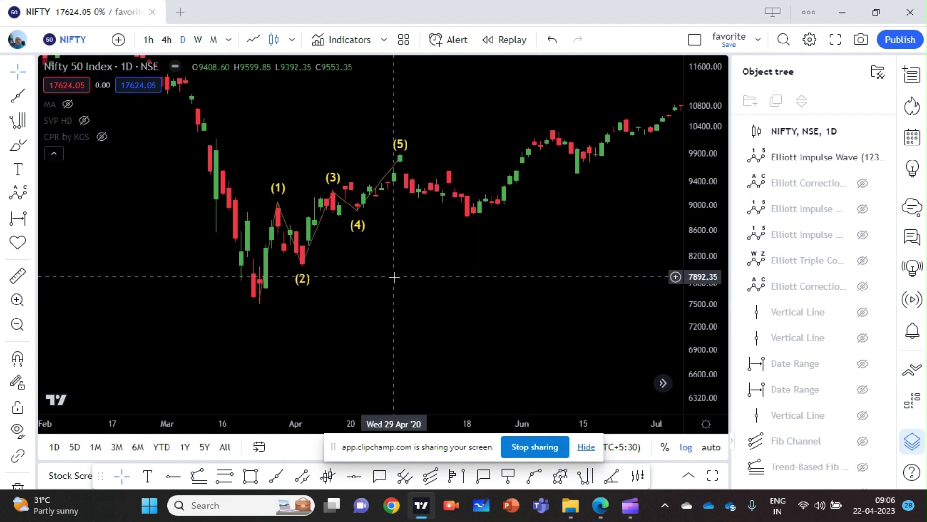
scroll(395, 278, "up", 1)
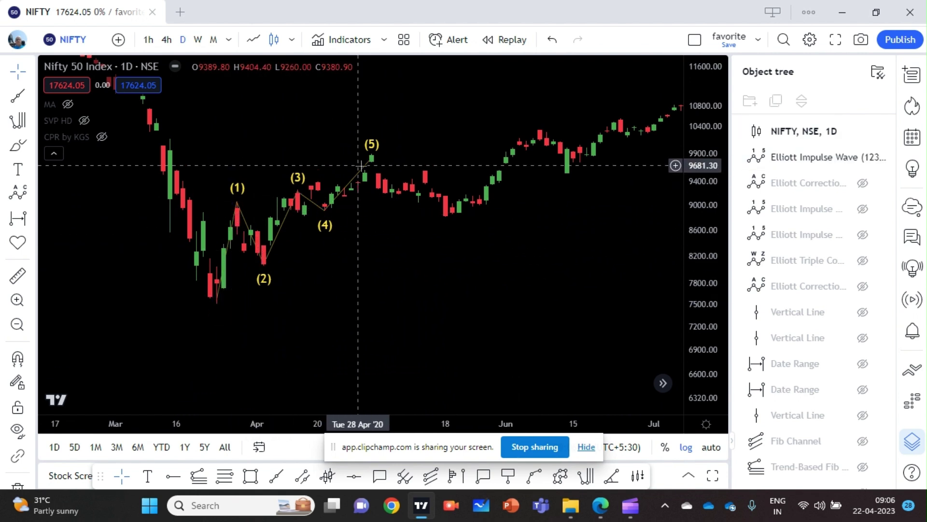
scroll(214, 271, "up", 1)
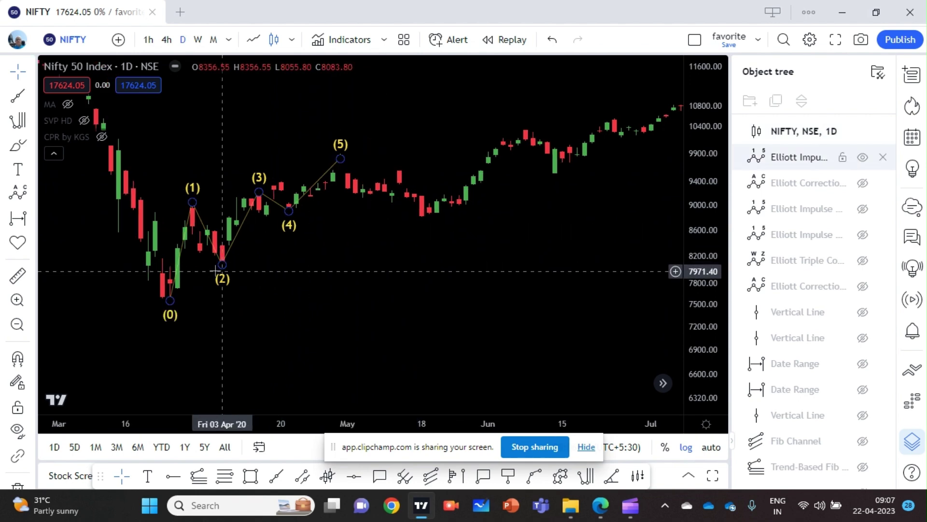
scroll(415, 295, "down", 1)
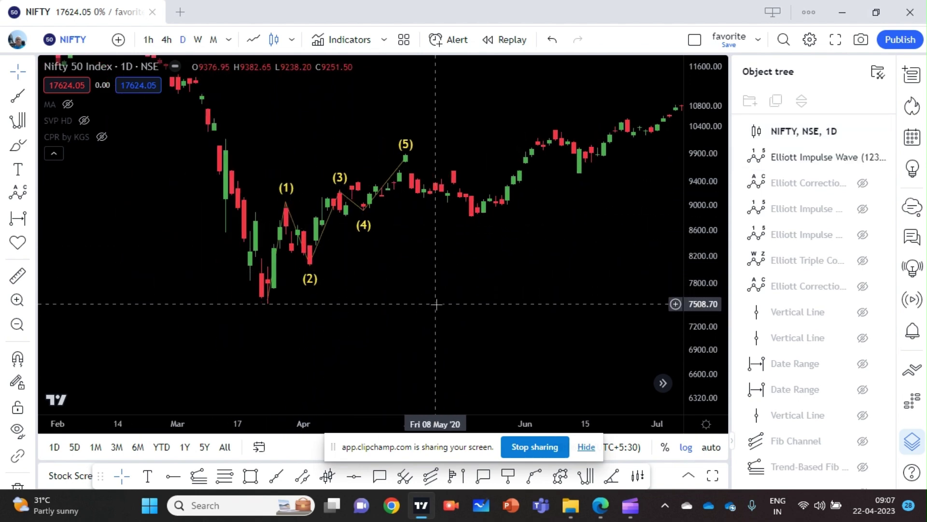
scroll(489, 280, "up", 1)
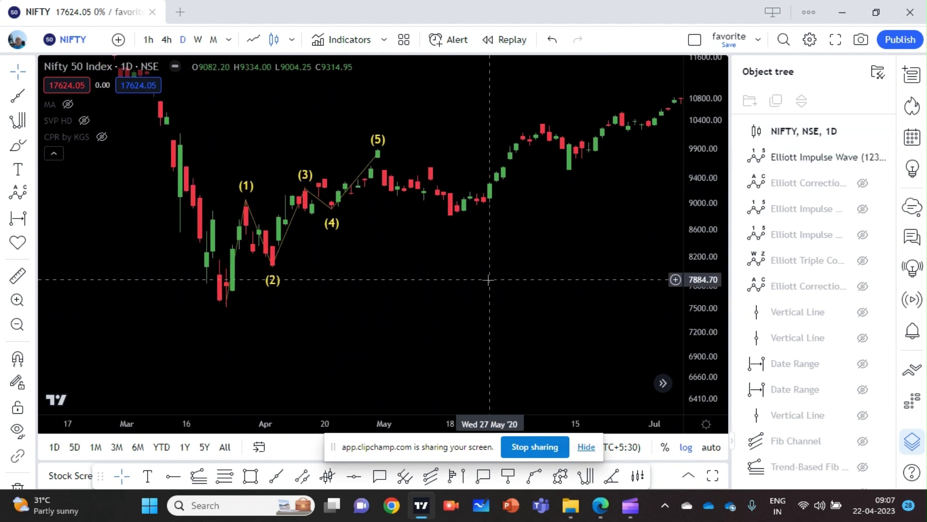
scroll(489, 279, "up", 1)
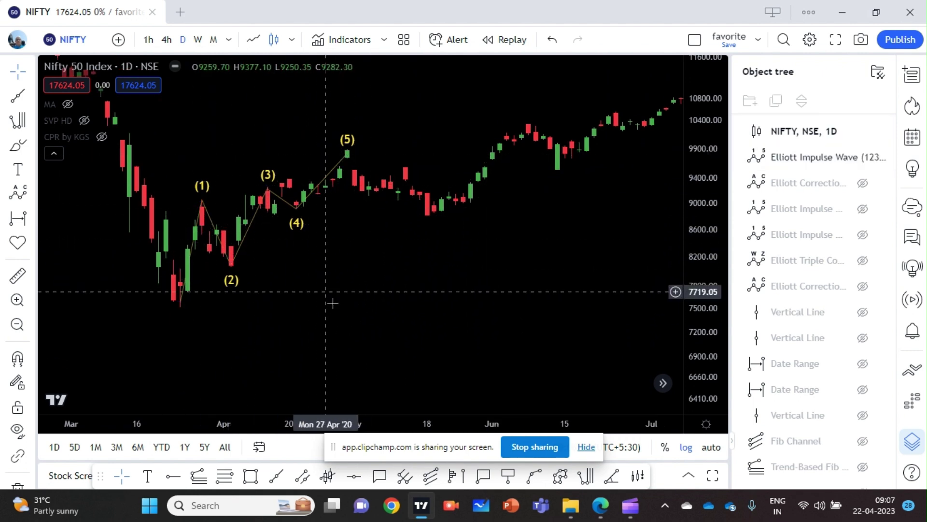
scroll(332, 303, "down", 1)
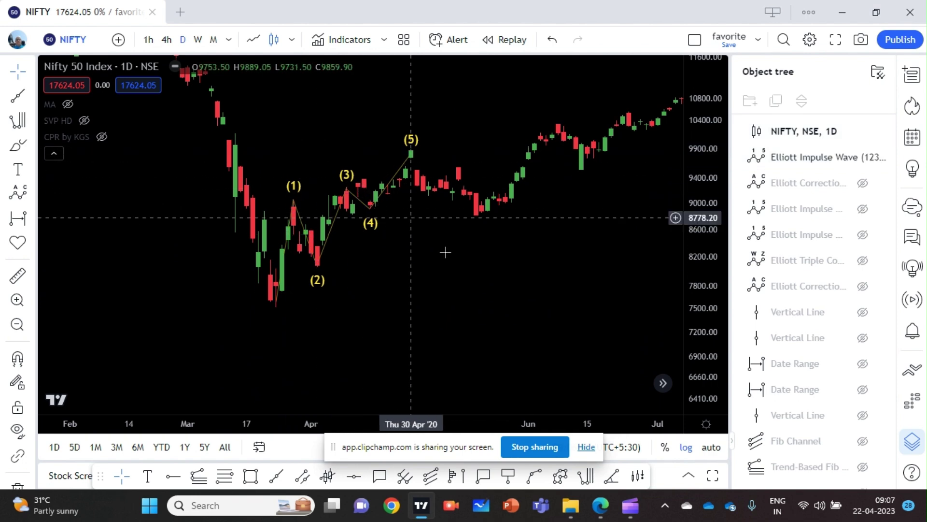
- Unhide the first Elliott Correction Wave drawing, labelled (A), (B) and (C), following wave (5) in May 2020
scroll(483, 266, "down", 1)
left_click_drag(503, 271, 447, 290)
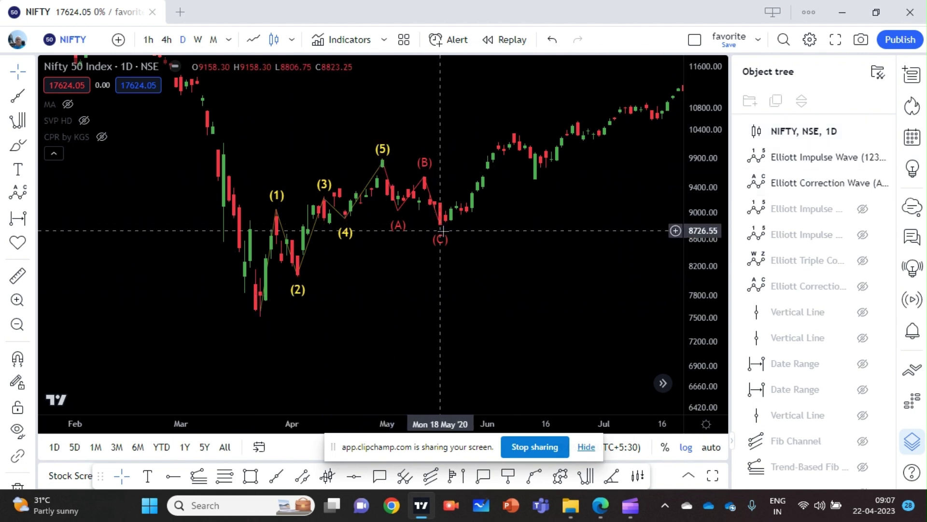
left_click(17, 326)
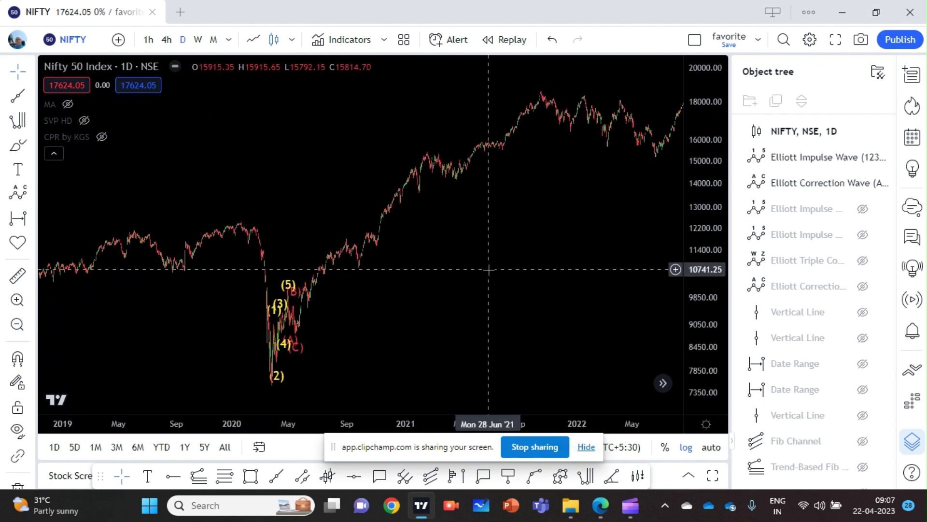
- Unhide the second Elliott Impulse Wave drawing, labelled (1) to (5), running from the May 2020 low to the October 2021 high
left_click(863, 209)
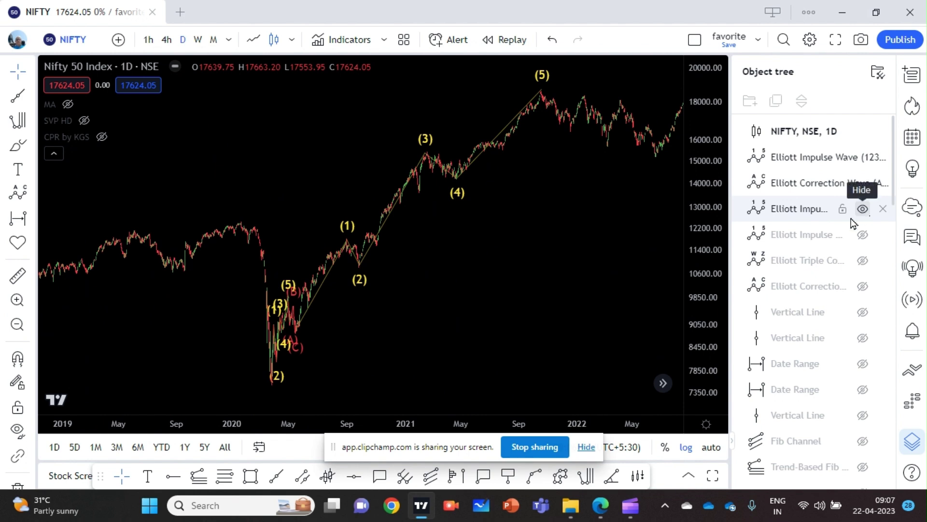
left_click_drag(708, 239, 709, 260)
scroll(414, 273, "up", 1)
left_click(238, 316)
left_click(338, 244)
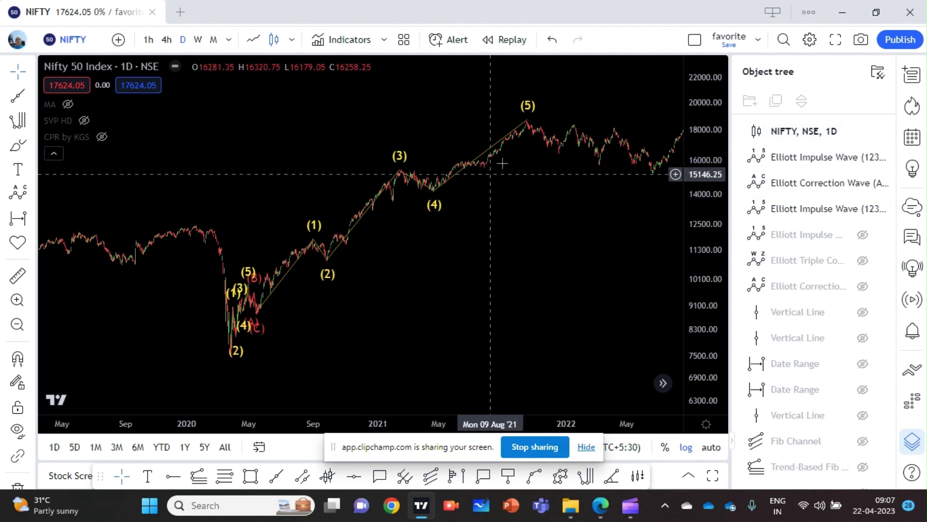
scroll(483, 244, "up", 1)
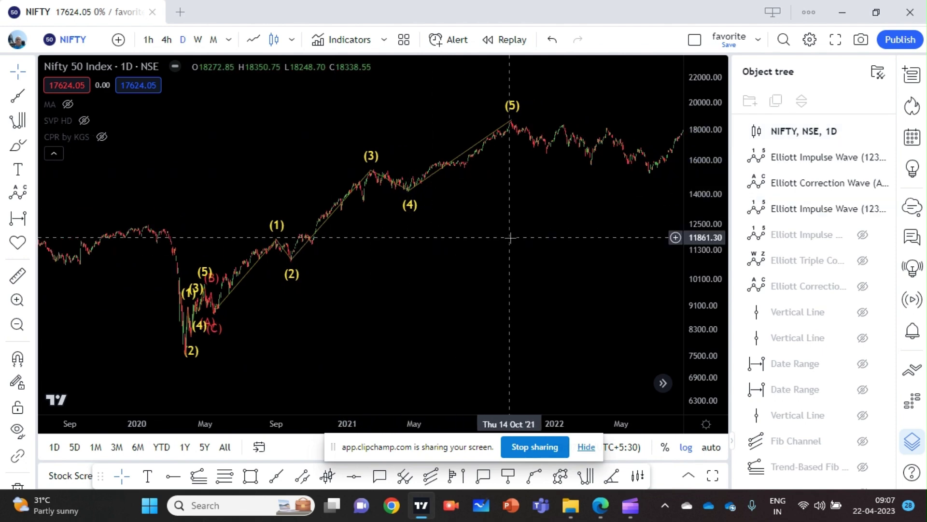
scroll(482, 249, "down", 1)
scroll(475, 252, "up", 1)
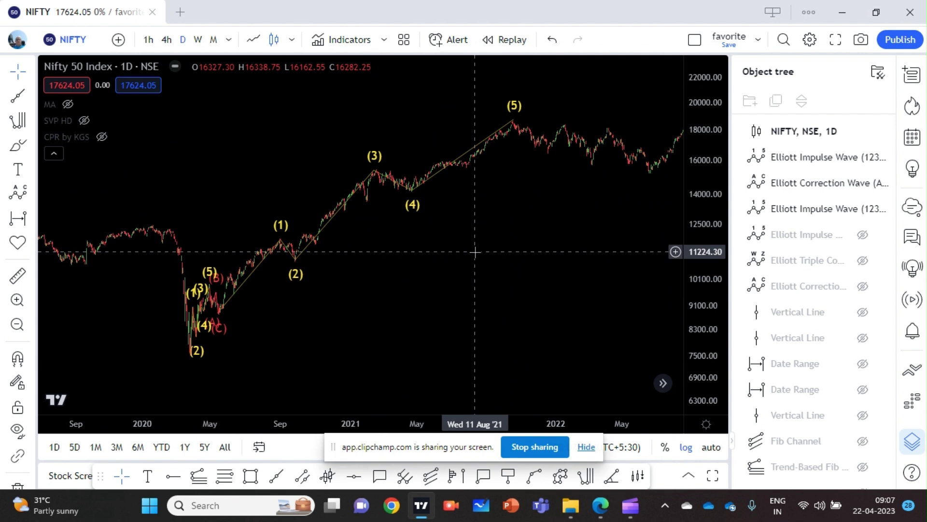
scroll(406, 280, "down", 1)
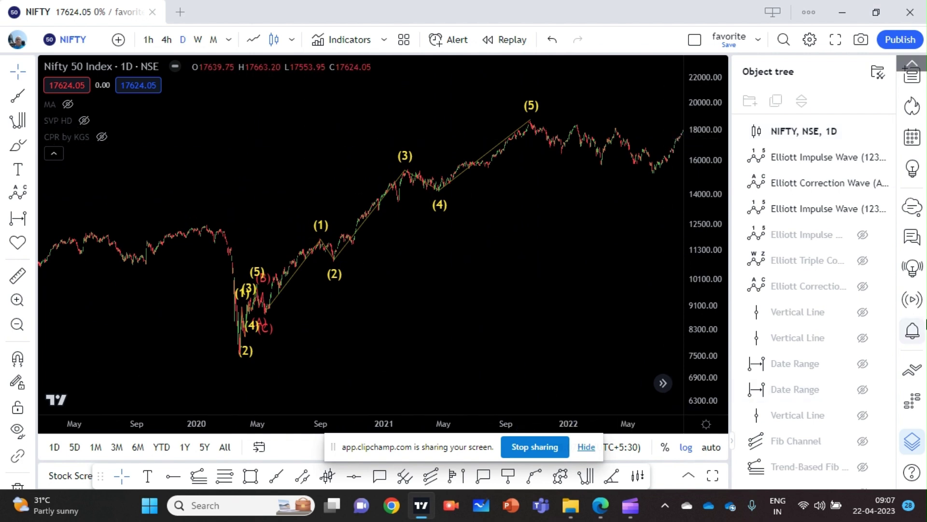
- Hide the two smaller Elliott Impulse Wave drawings and the first Elliott Correction Wave drawing
left_click(863, 209)
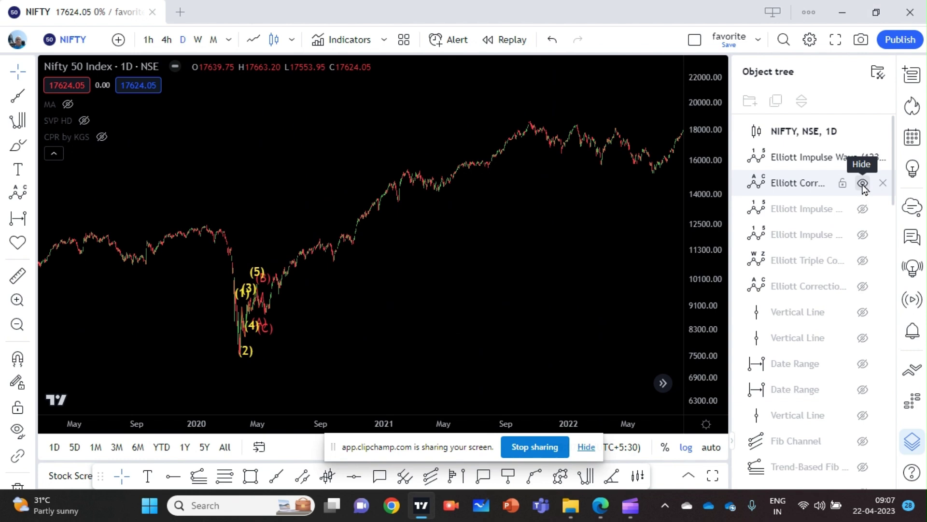
left_click(863, 183)
left_click(865, 159)
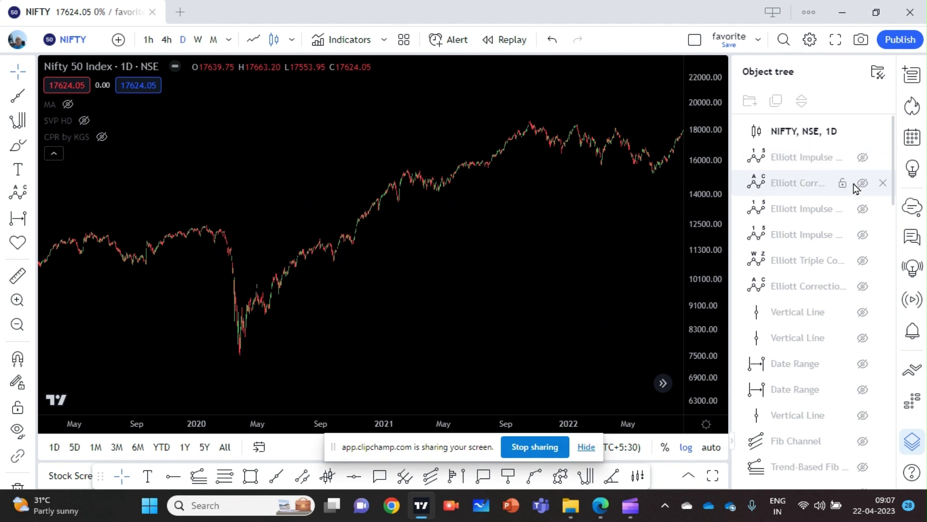
- Unhide the third Elliott Impulse Wave drawing, the larger count with circled labels 1 to 5
left_click(863, 237)
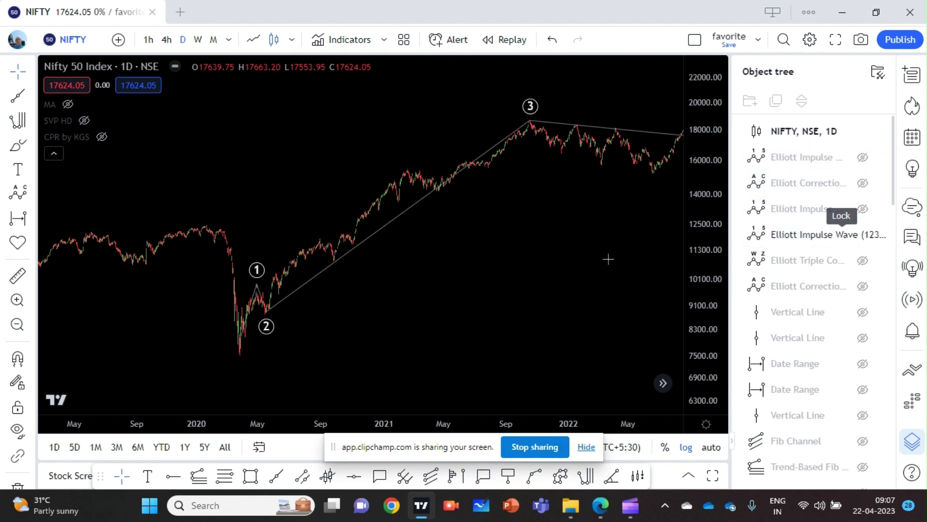
scroll(589, 265, "down", 2)
left_click_drag(573, 270, 429, 266)
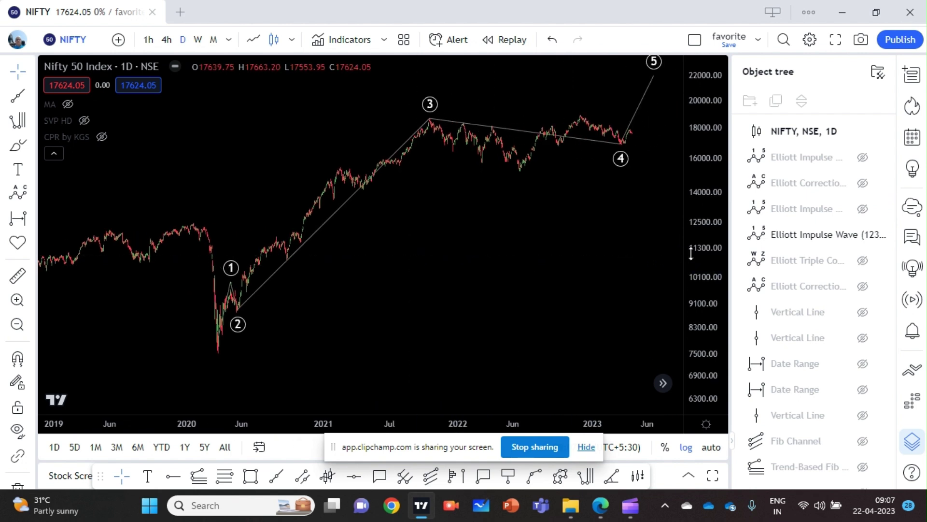
- Examine circled waves 3, 4 and 5 of the larger Elliott Impulse Wave from late 2021 onward
scroll(653, 270, "down", 2)
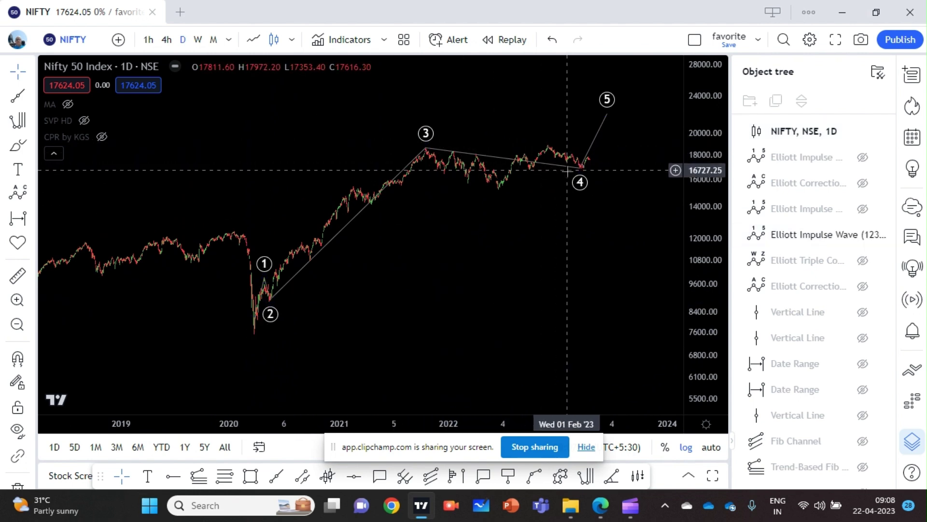
scroll(543, 258, "up", 3)
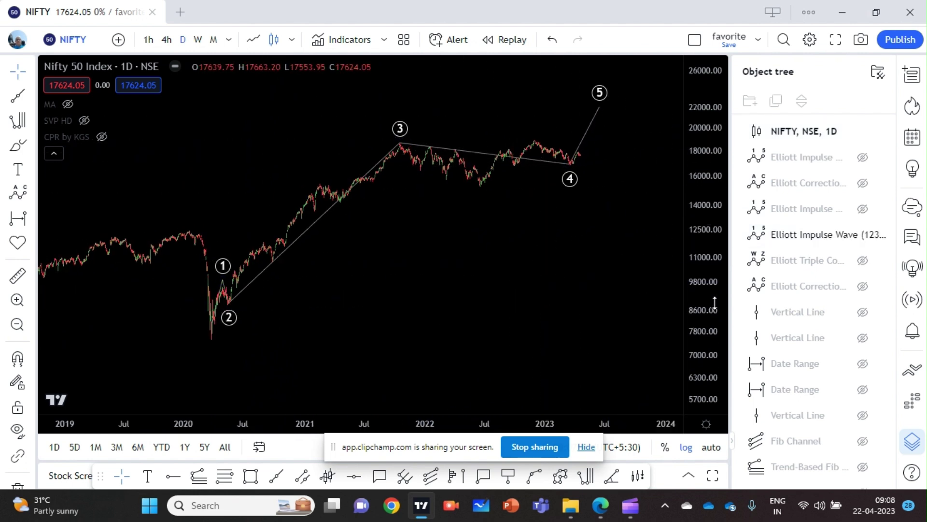
scroll(471, 242, "up", 5)
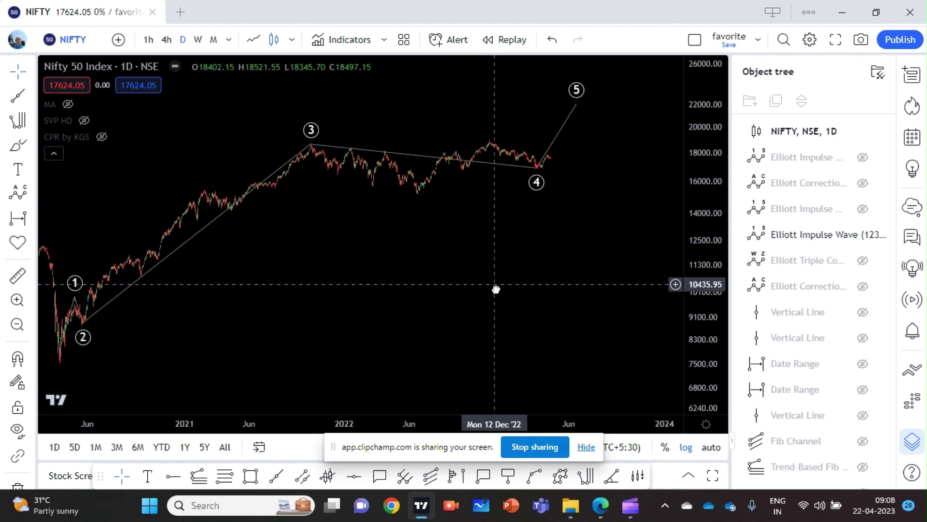
scroll(545, 253, "up", 4)
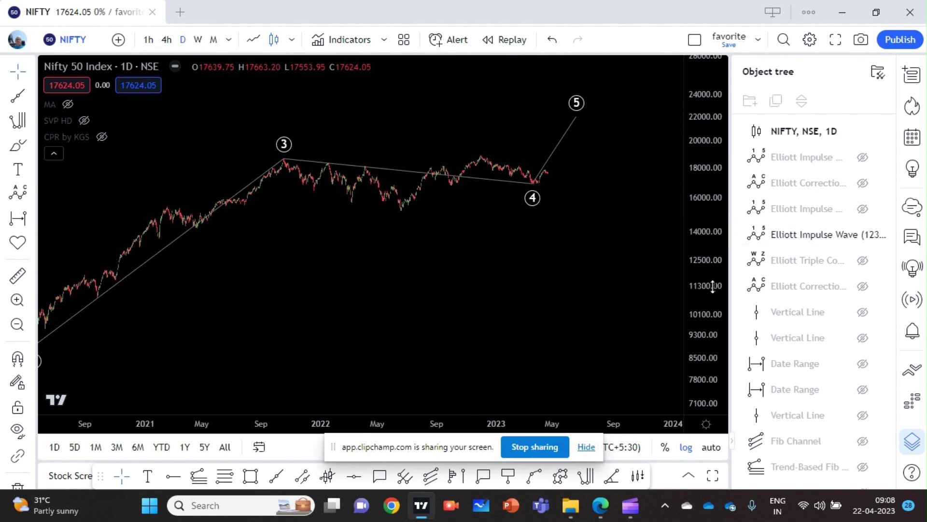
scroll(524, 321, "up", 2)
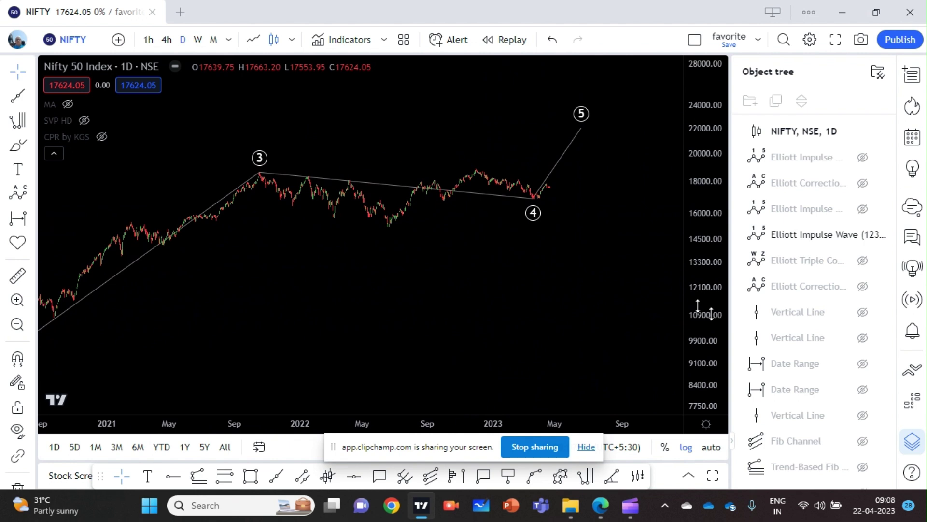
left_click(266, 169)
left_click(303, 190)
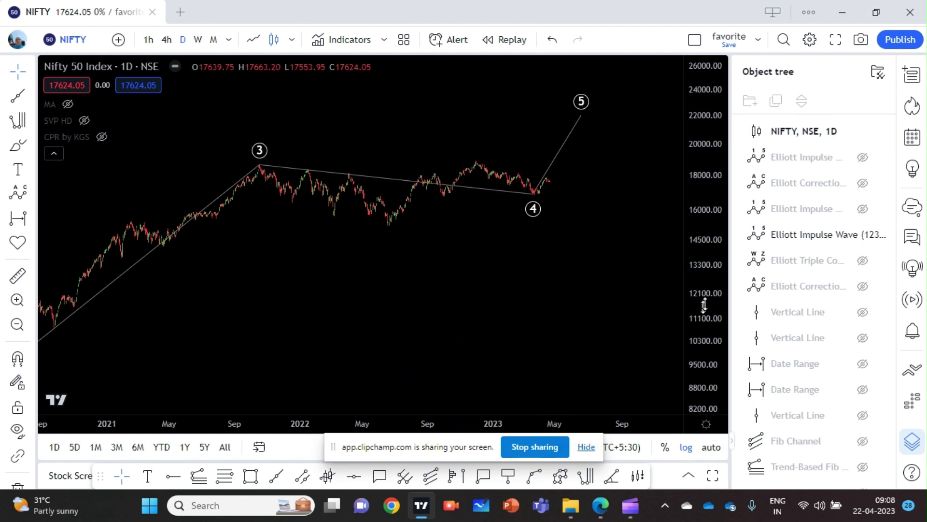
left_click_drag(704, 305, 704, 285)
scroll(451, 279, "up", 3)
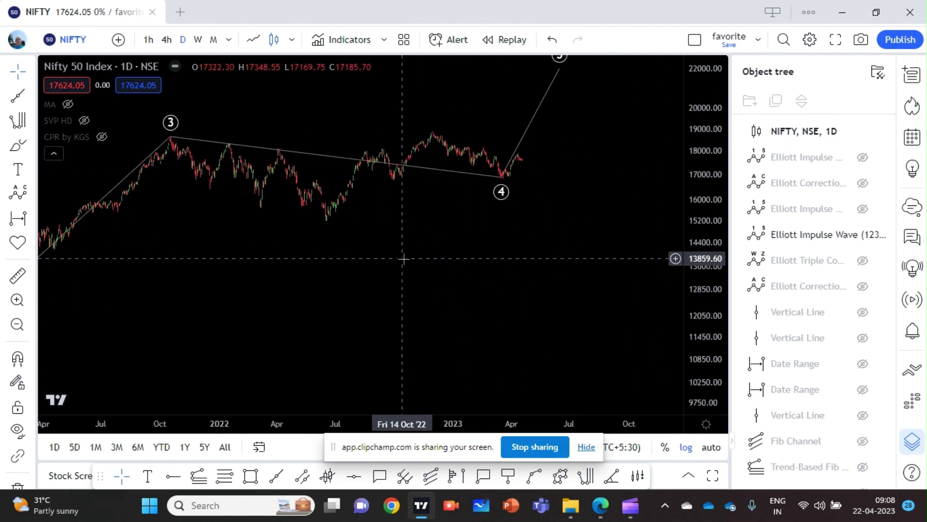
left_click_drag(403, 259, 441, 294)
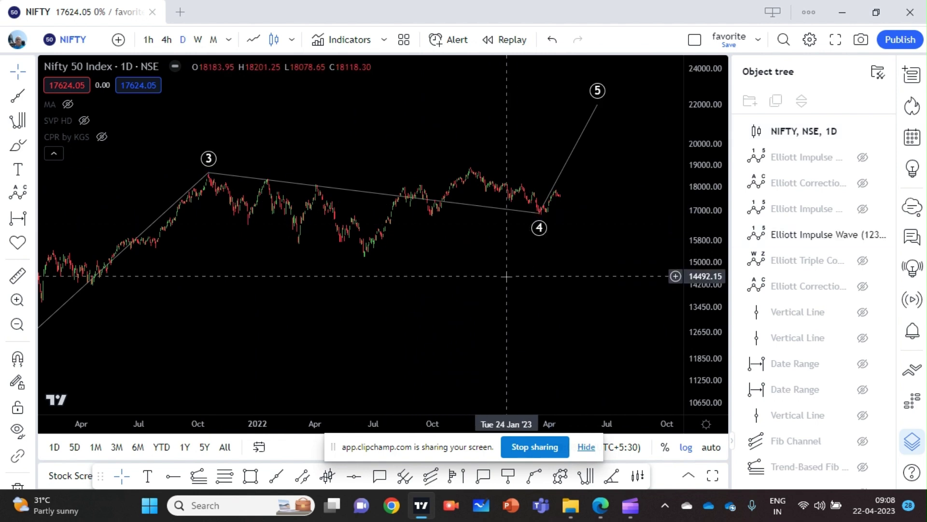
- Hide the circled Elliott Impulse Wave and unhide the Elliott Triple Combo Wave labelled (W), (X), (Y), (X) and (Z) to inspect wave 4
scroll(507, 277, "down", 2)
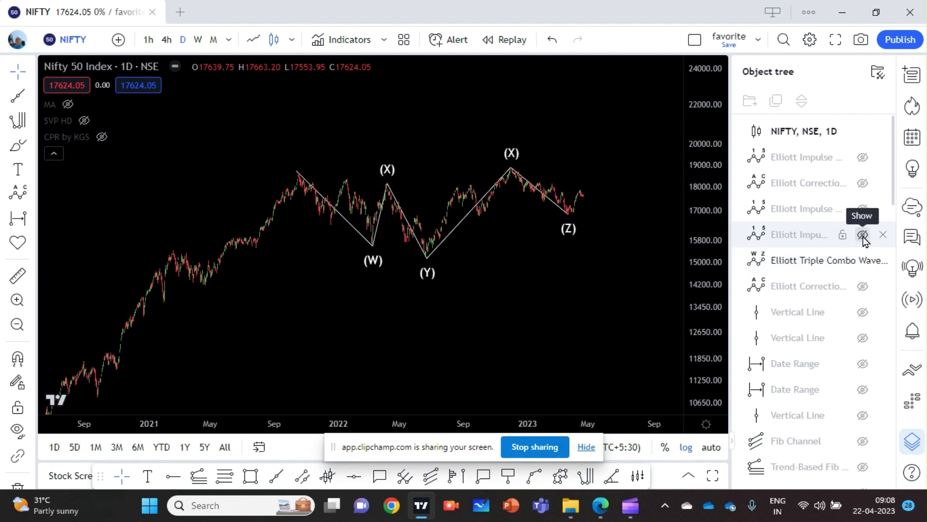
scroll(675, 288, "up", 3)
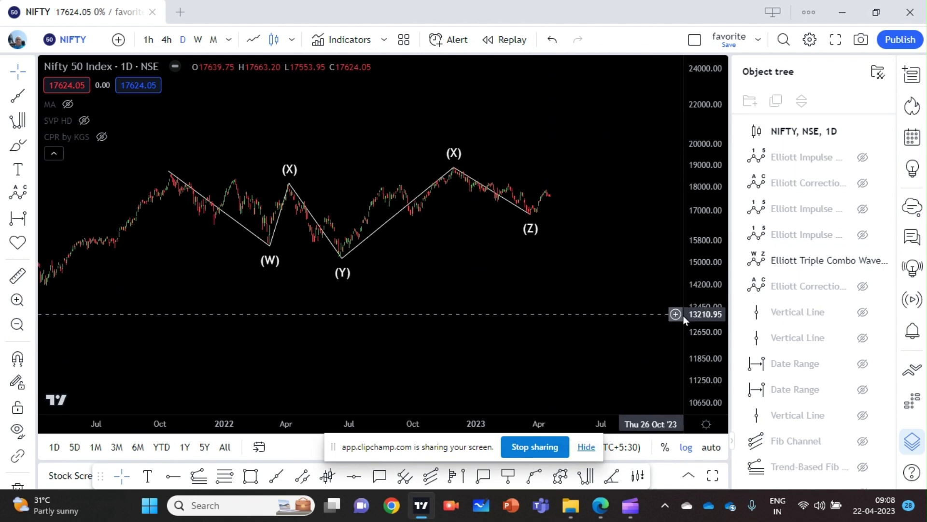
scroll(410, 285, "up", 2)
left_click_drag(410, 285, 476, 307)
scroll(473, 305, "down", 2)
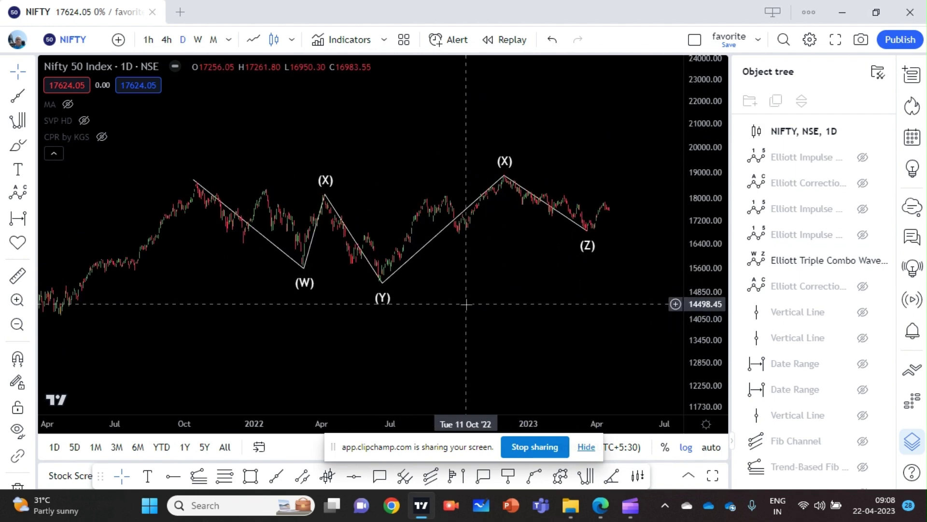
scroll(466, 304, "up", 1)
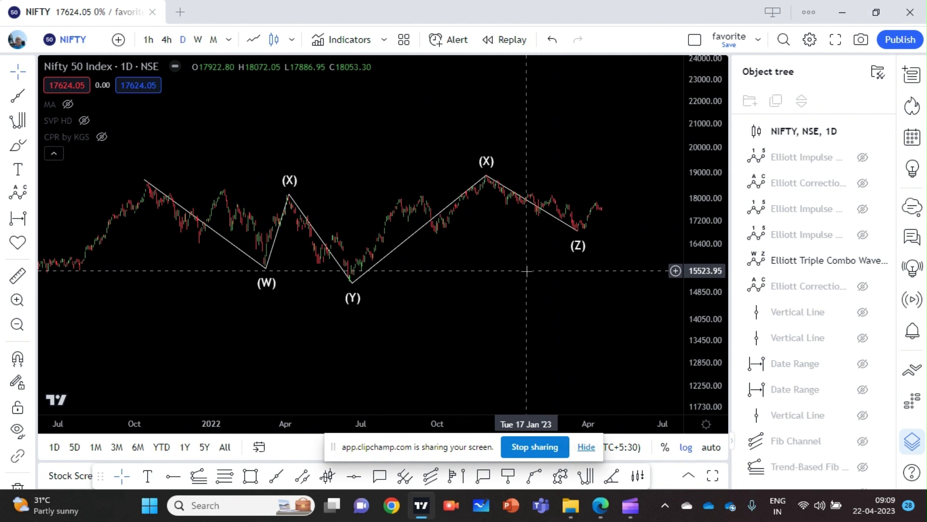
scroll(527, 271, "down", 1)
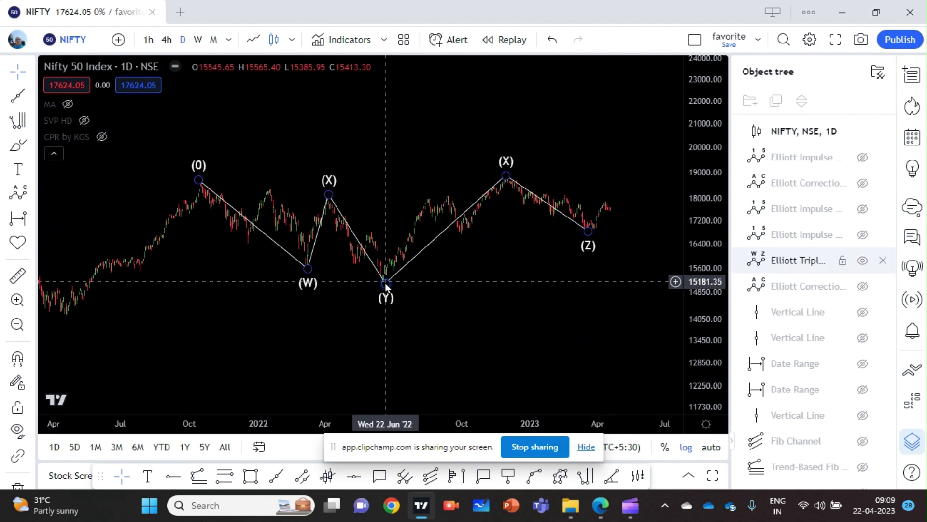
scroll(519, 273, "down", 1)
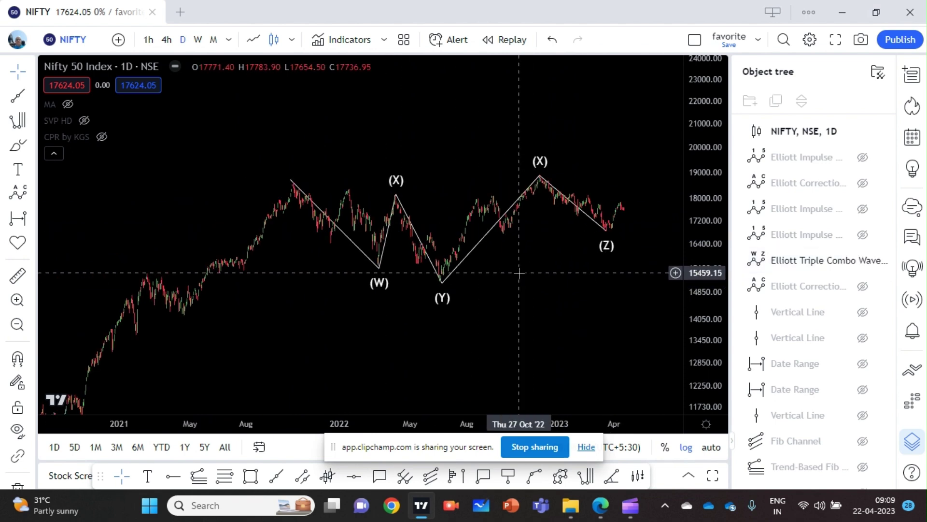
scroll(512, 272, "up", 2)
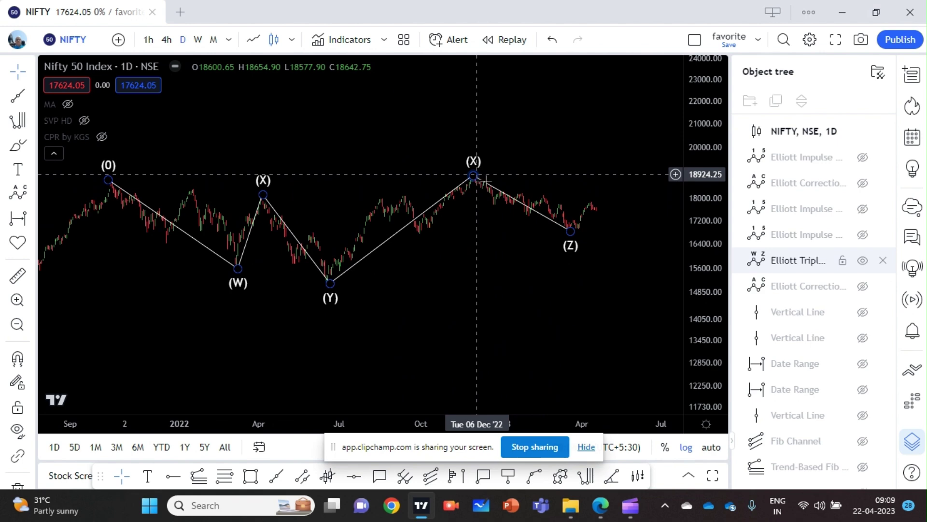
- Unhide the second Elliott Correction Wave drawing, falling from the December 2022 high, and hide the Elliott Triple Combo Wave
scroll(524, 271, "up", 2)
left_click_drag(703, 320, 701, 317)
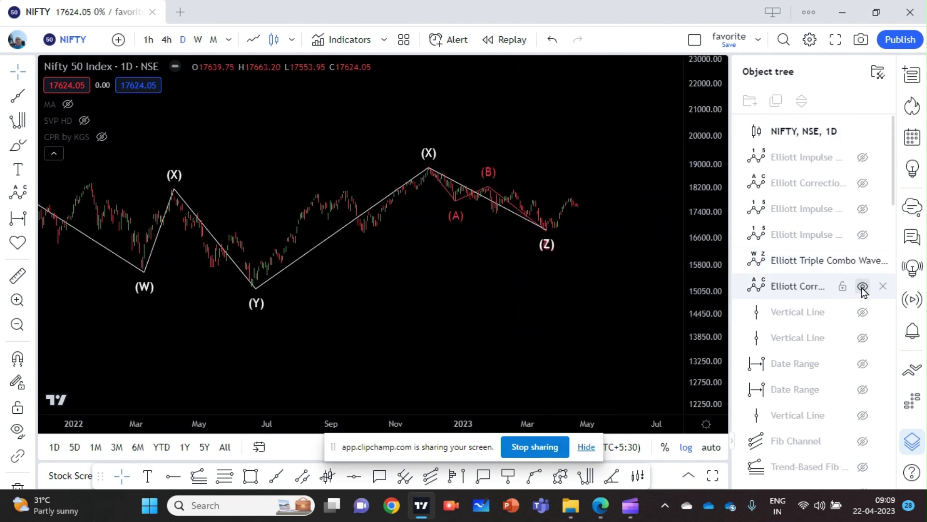
scroll(570, 348, "up", 1)
left_click_drag(690, 330, 691, 317)
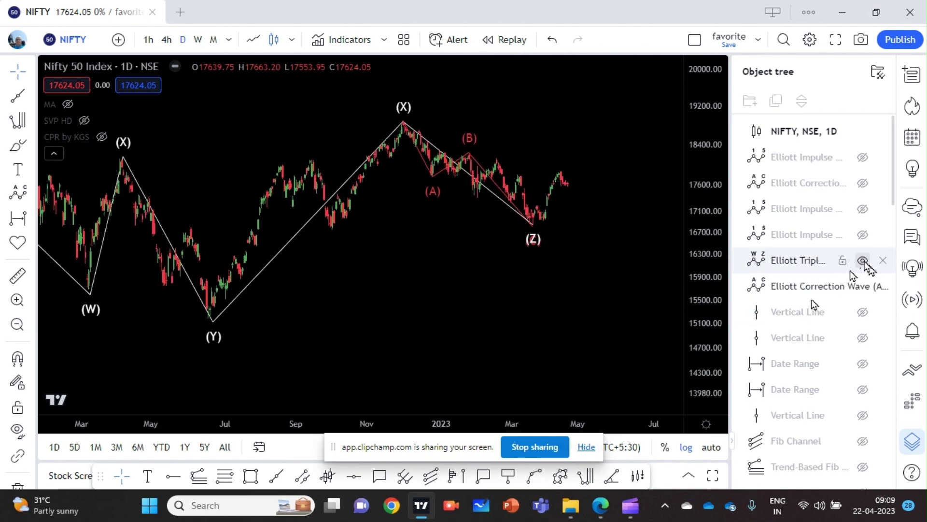
left_click(863, 260)
- Examine legs (A), (B) and (C) of the Elliott Correction Wave between December 2022 and March 2023
scroll(554, 334, "up", 3)
left_click_drag(399, 294, 447, 350)
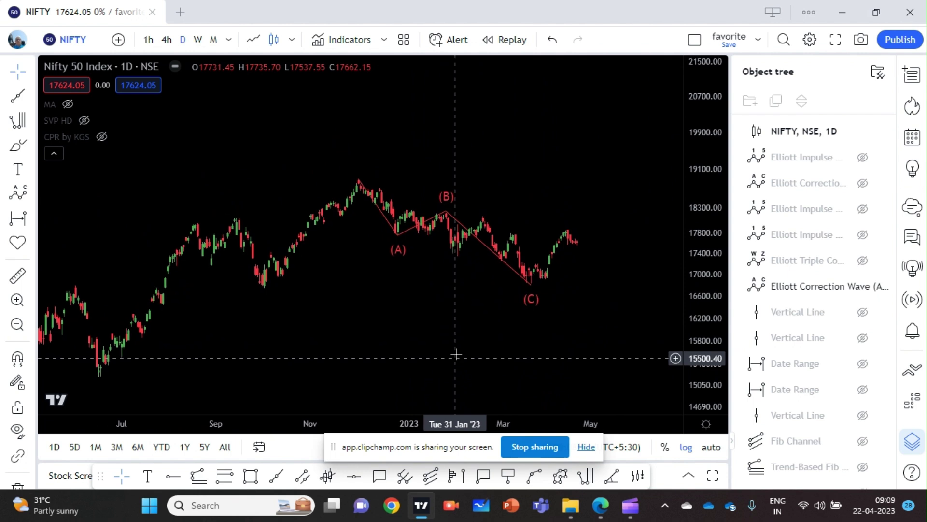
left_click_drag(693, 347, 693, 333)
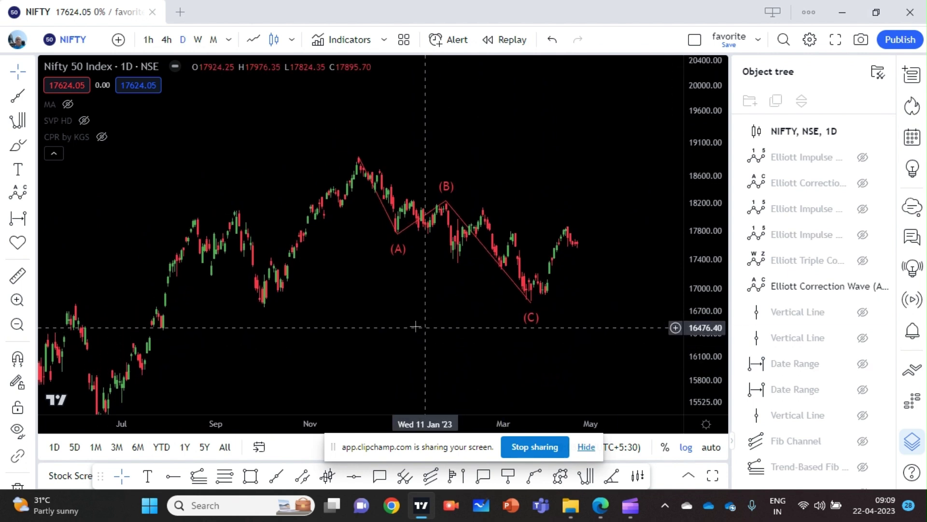
scroll(413, 326, "up", 2)
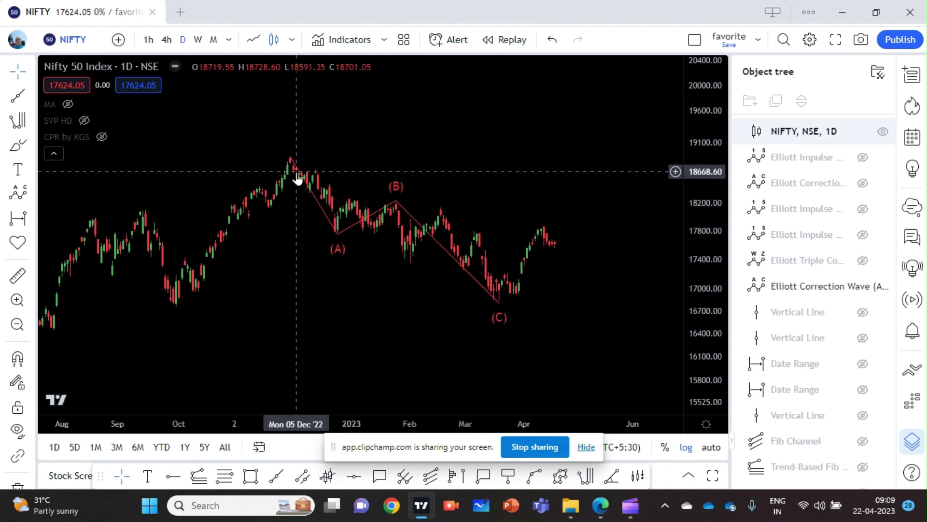
scroll(571, 304, "up", 1)
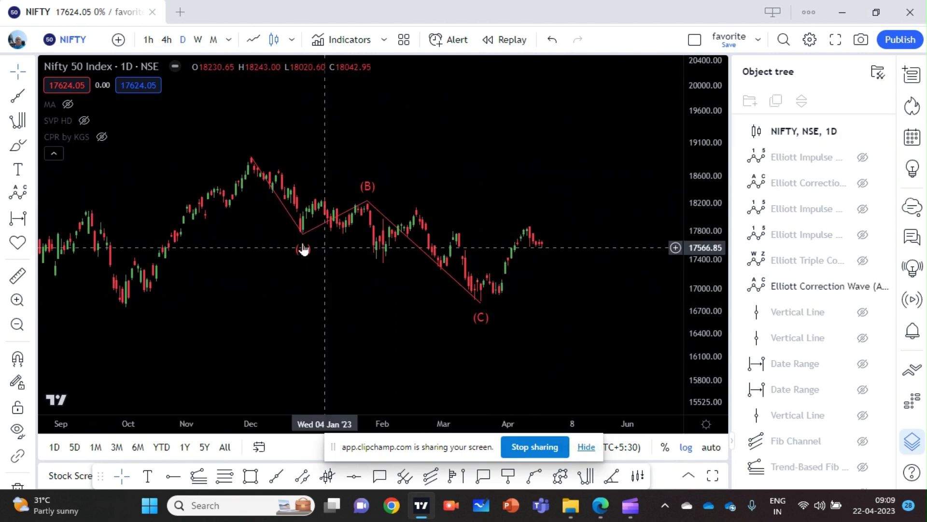
left_click(261, 176)
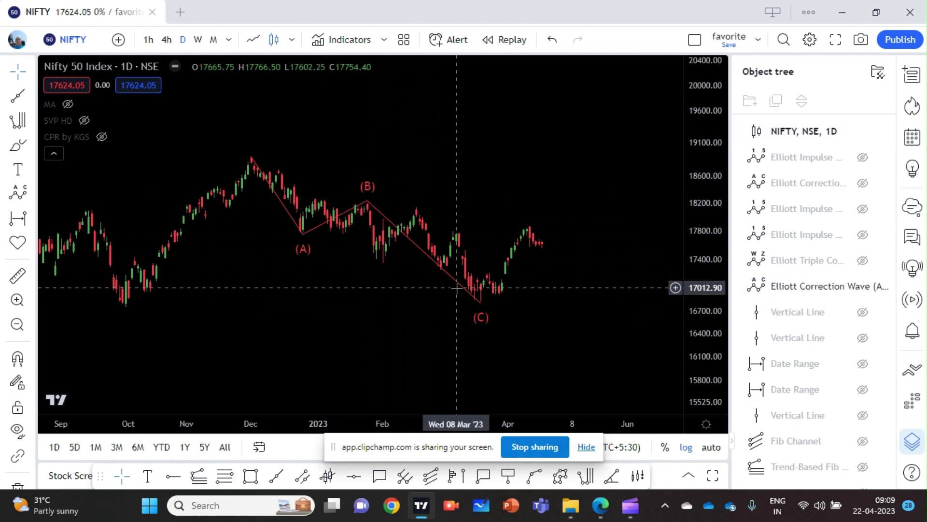
scroll(336, 271, "down", 2)
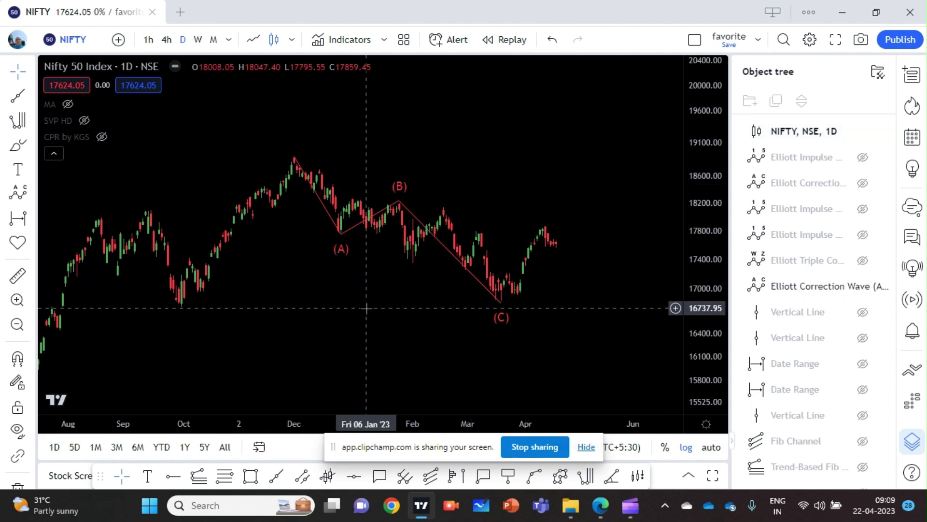
scroll(374, 343, "down", 1)
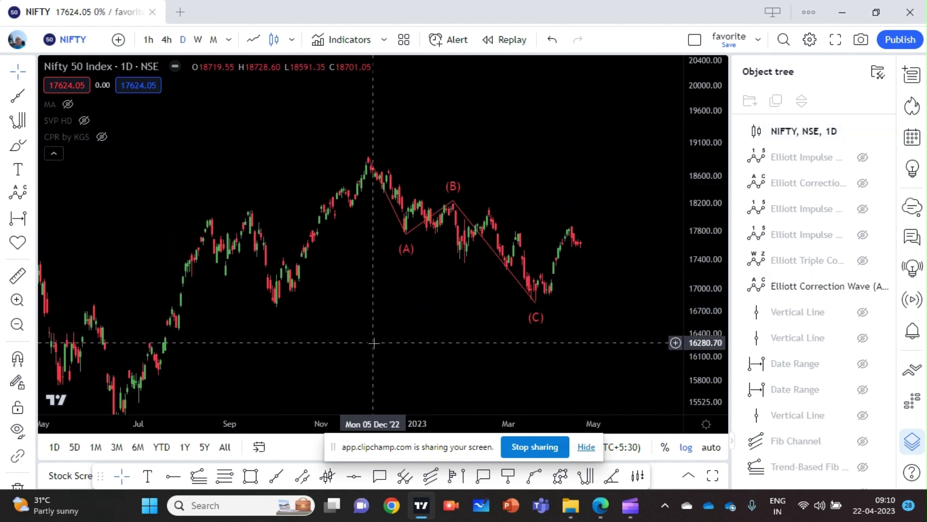
scroll(375, 341, "up", 1)
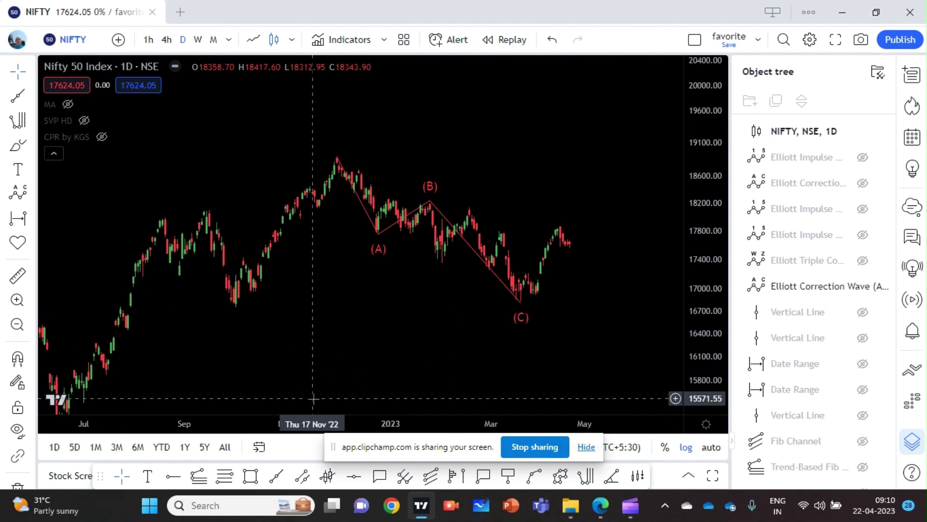
- Check leg (C) with a Trend-Based Fib Extension placed at about 18903, 17778 and 18238, and remove the extension
left_click(199, 477)
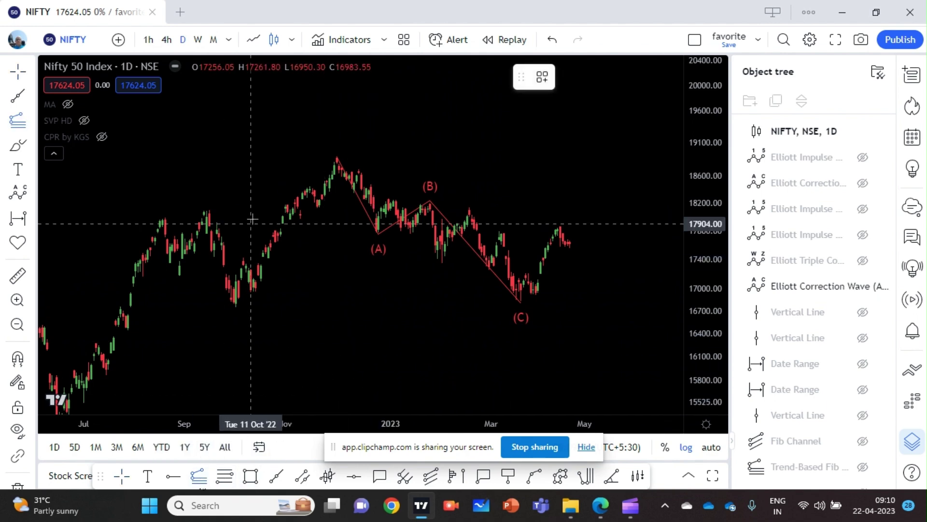
left_click(236, 156)
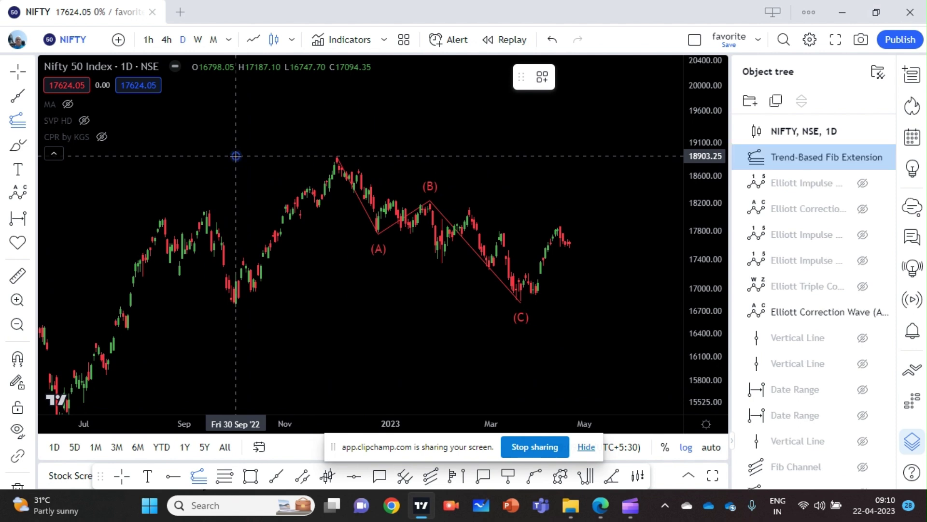
left_click(256, 233)
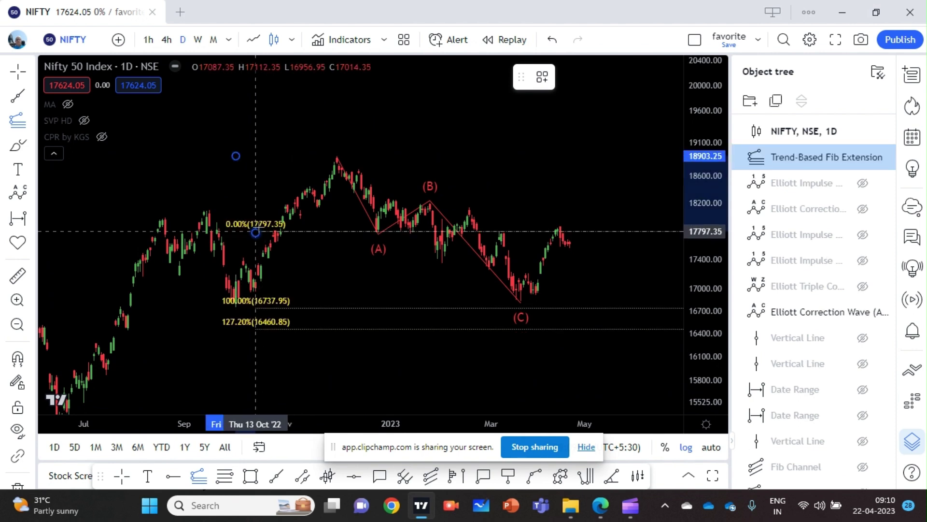
left_click(268, 200)
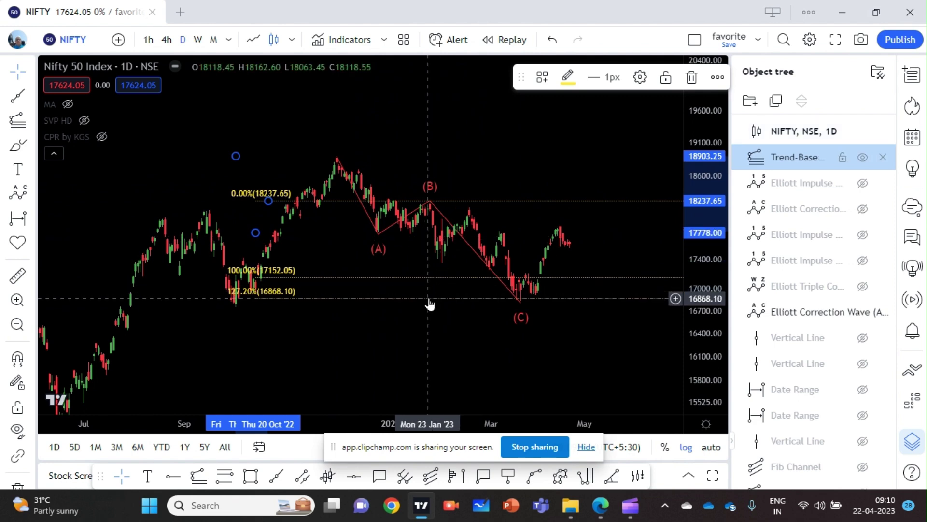
key("ctrl+alt+h")
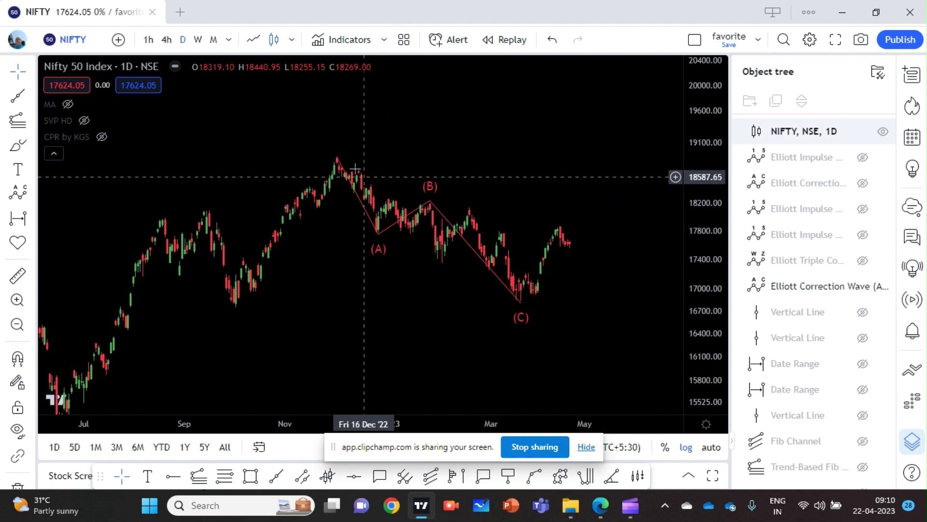
- Hide the Elliott Correction Wave and unhide the two vertical lines at 20 May 2020 and 20 October 2021
scroll(385, 293, "down", 1)
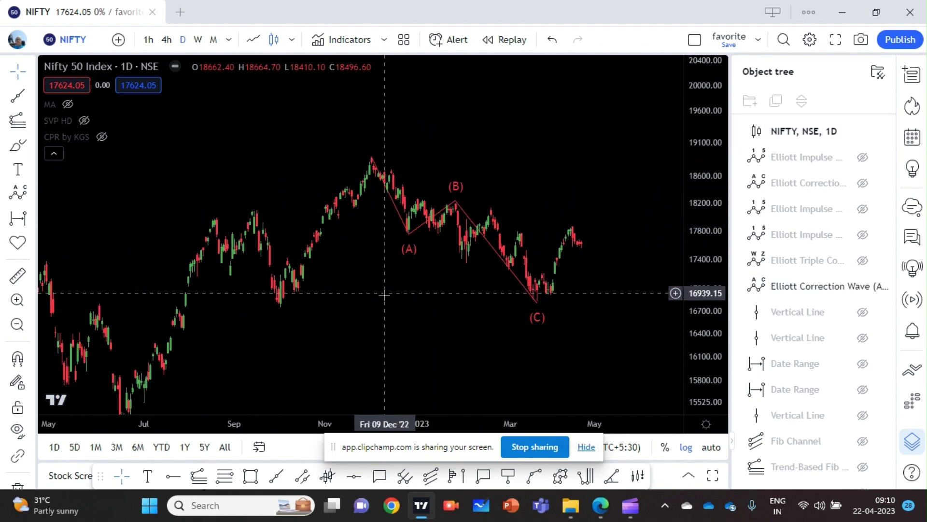
scroll(384, 293, "down", 2)
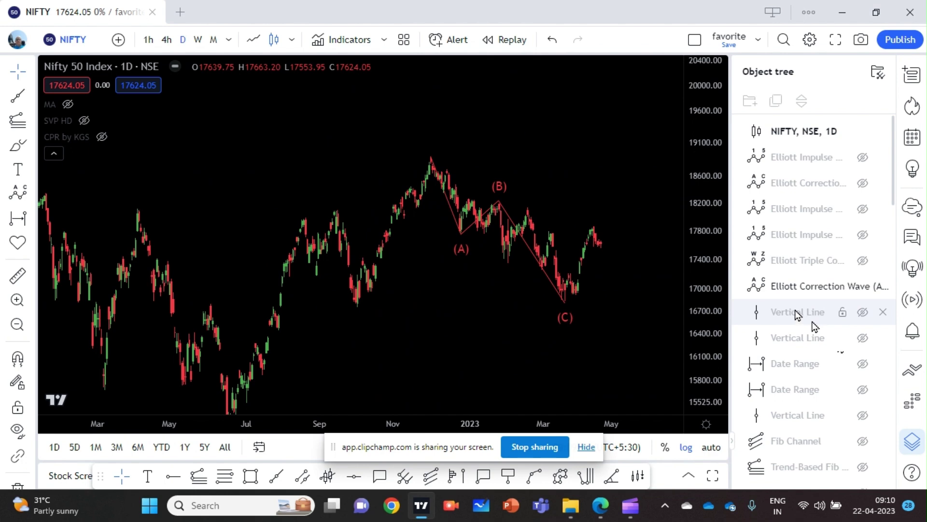
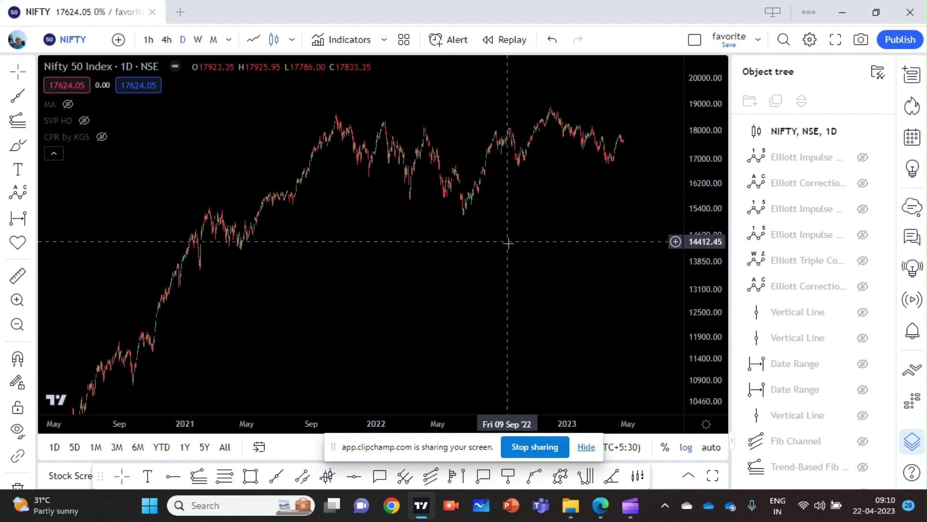
left_click_drag(701, 247, 703, 343)
scroll(565, 286, "up", 1)
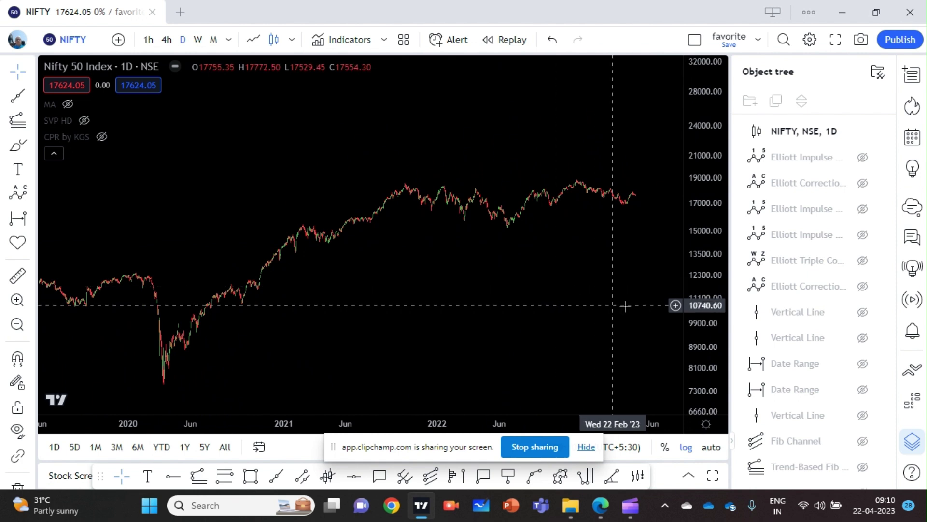
left_click(863, 312)
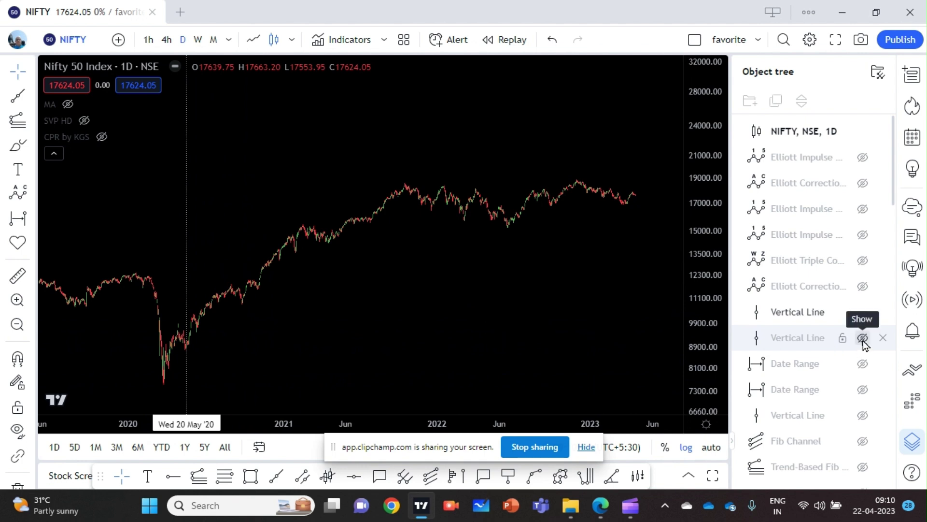
left_click(863, 338)
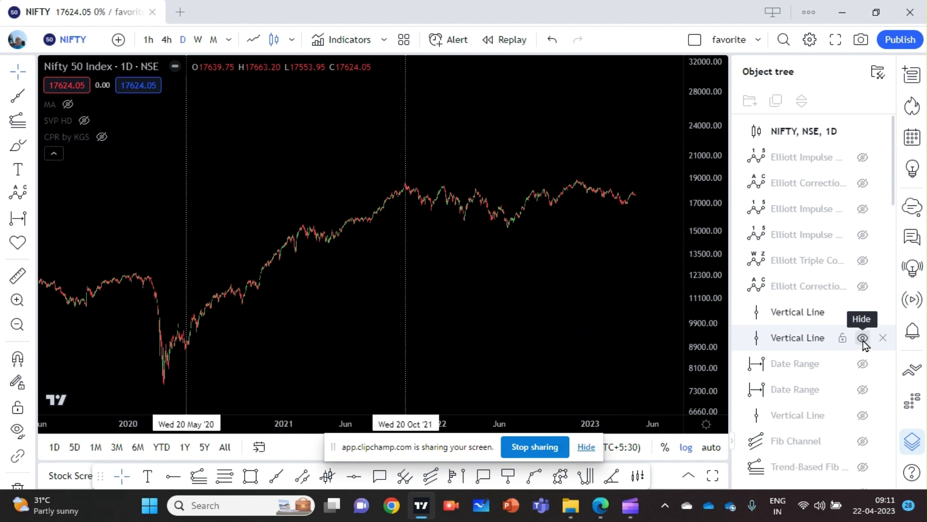
- Unhide the larger Elliott Impulse Wave with circled labels 1 to 5 alongside the vertical lines
left_click(863, 209)
left_click(864, 209)
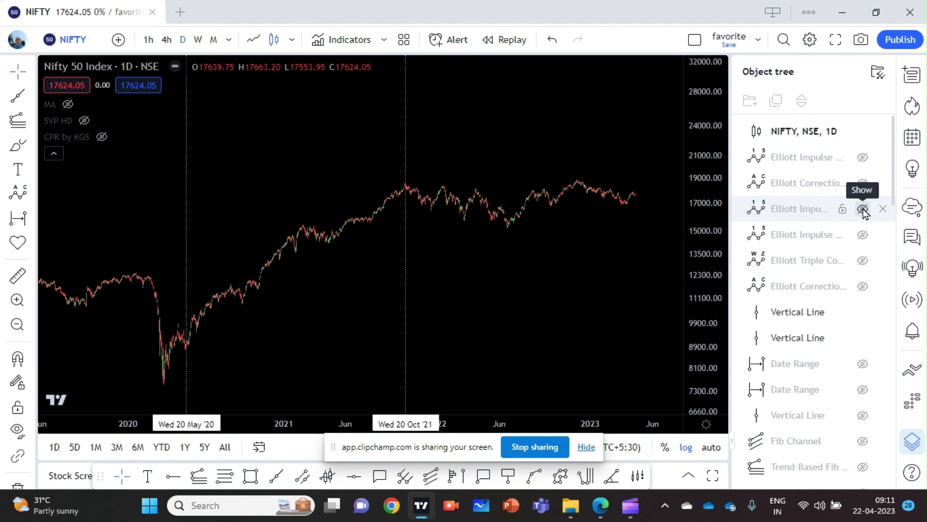
left_click(863, 235)
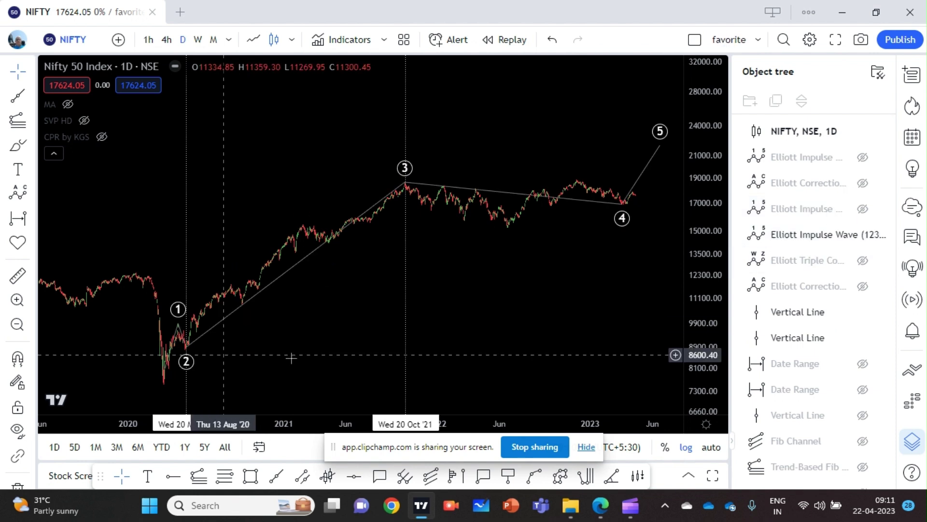
left_click_drag(697, 286, 697, 294)
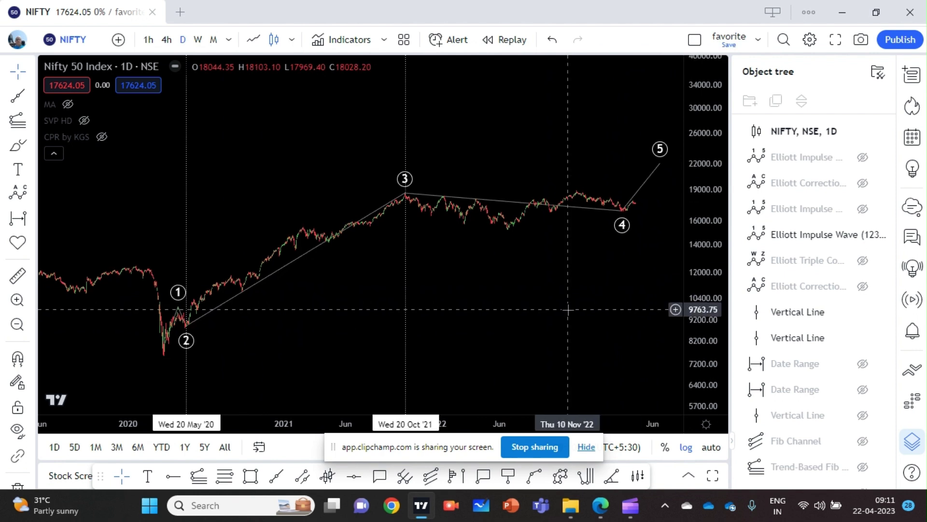
scroll(331, 356, "down", 2)
- Examine circled wave 3 from the wave 2 low to the wave 3 high against the two vertical lines
left_click(281, 339)
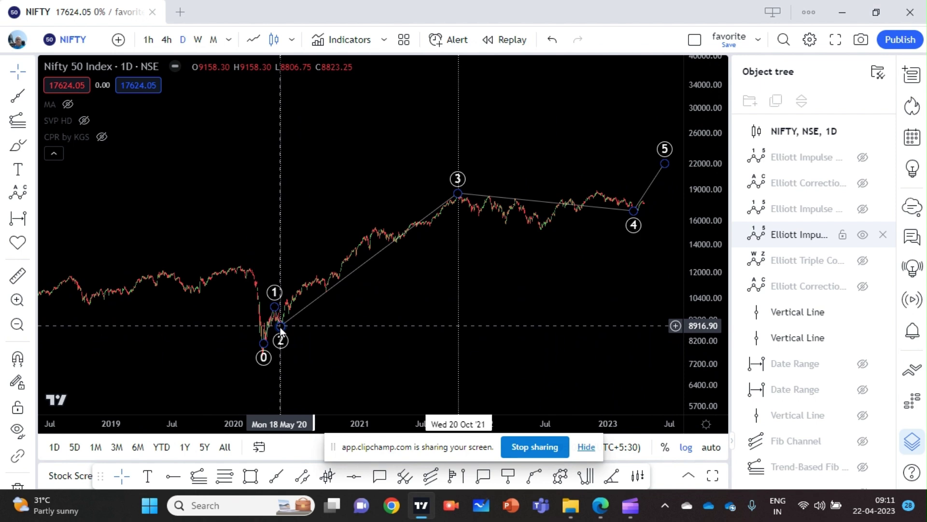
left_click(461, 257)
left_click(457, 235)
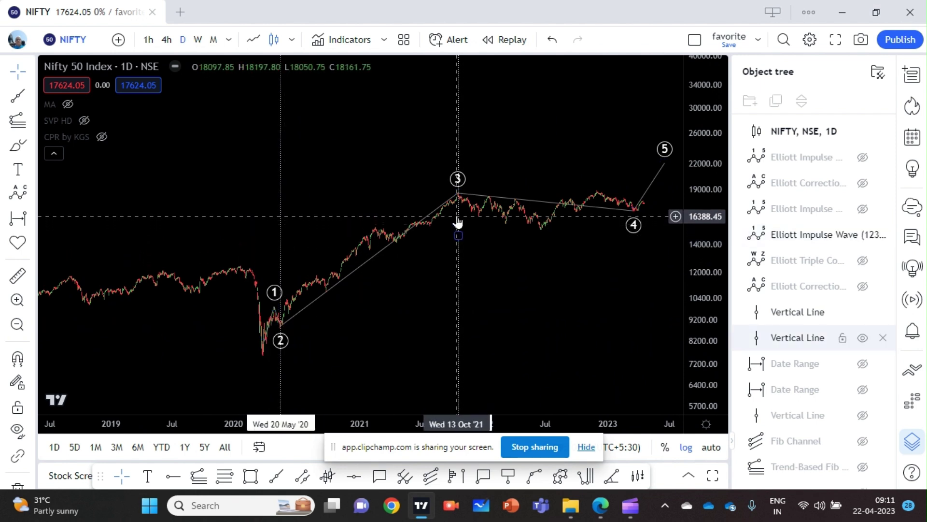
left_click(458, 194)
left_click(356, 307)
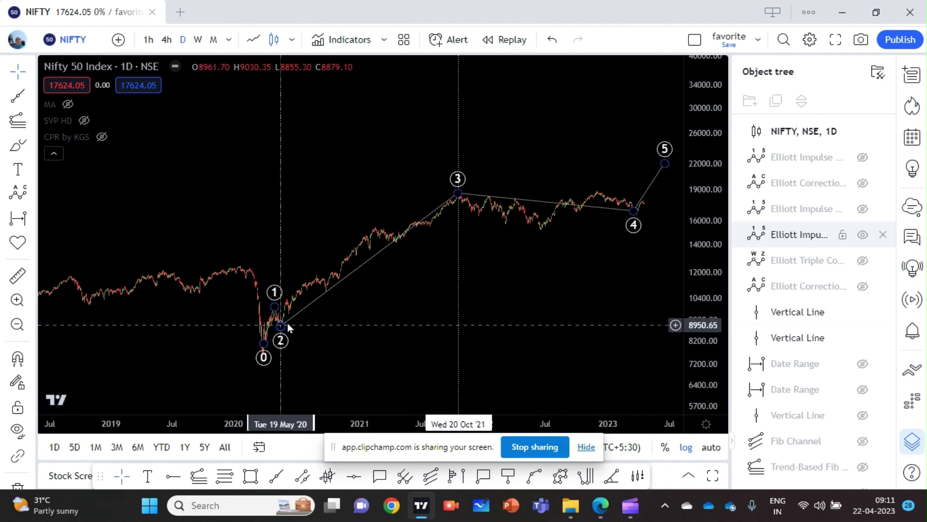
left_click(455, 200)
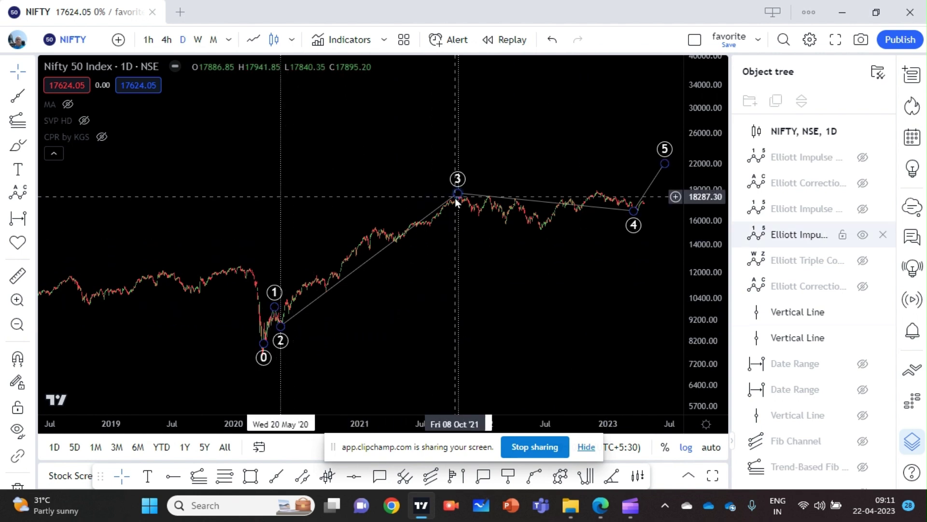
left_click(471, 205)
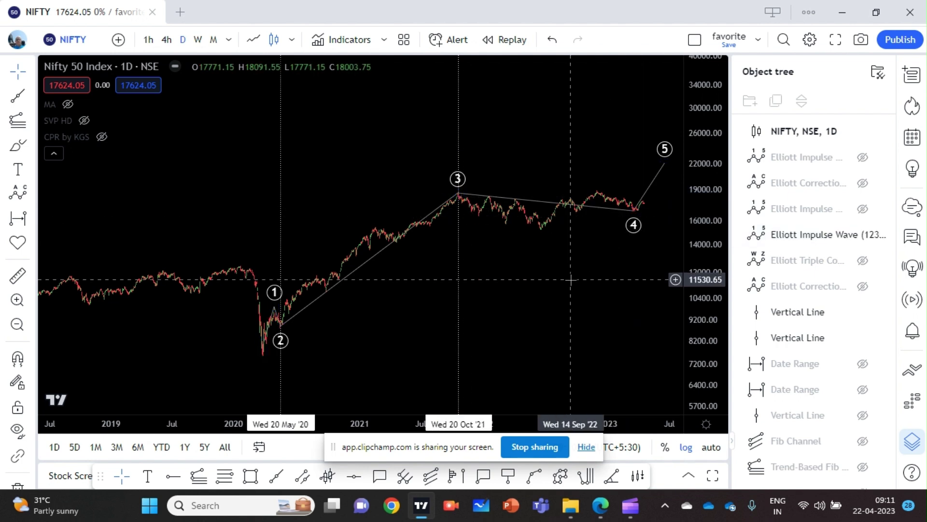
- Unhide the first Date Range drawing, spanning circled waves 2 to 3, and inspect its bar and day count
scroll(567, 294, "up", 1)
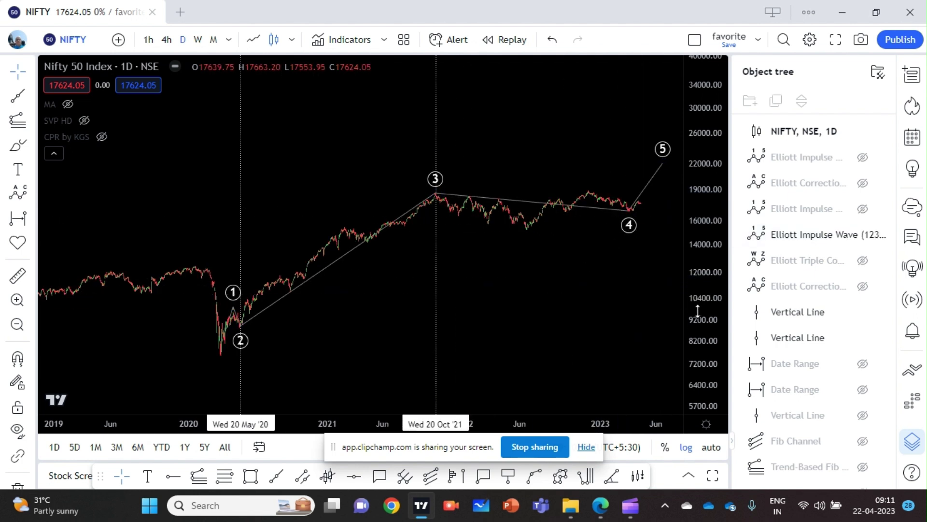
scroll(573, 315, "up", 3)
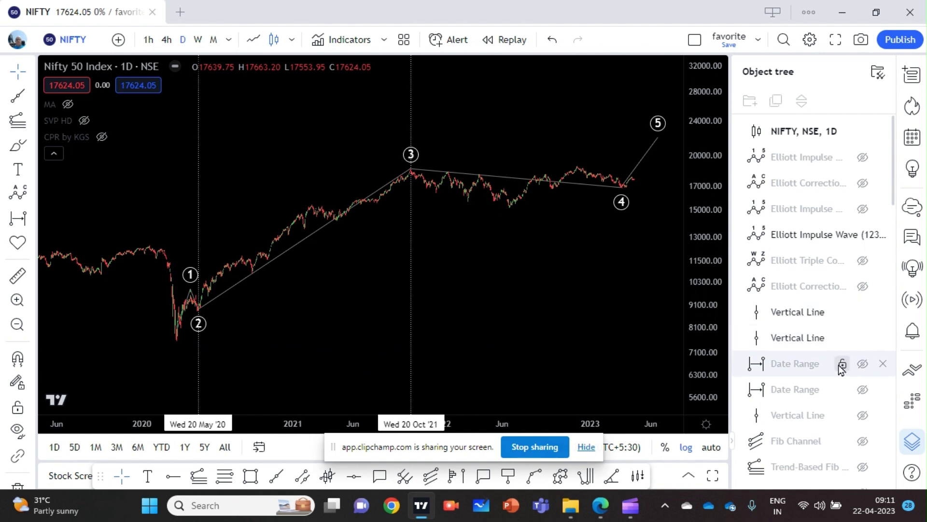
left_click(863, 364)
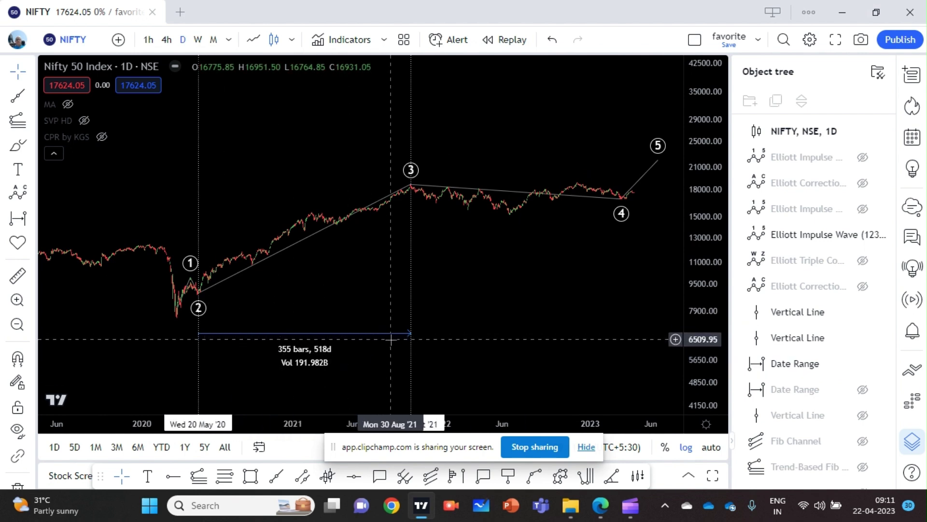
left_click(284, 352)
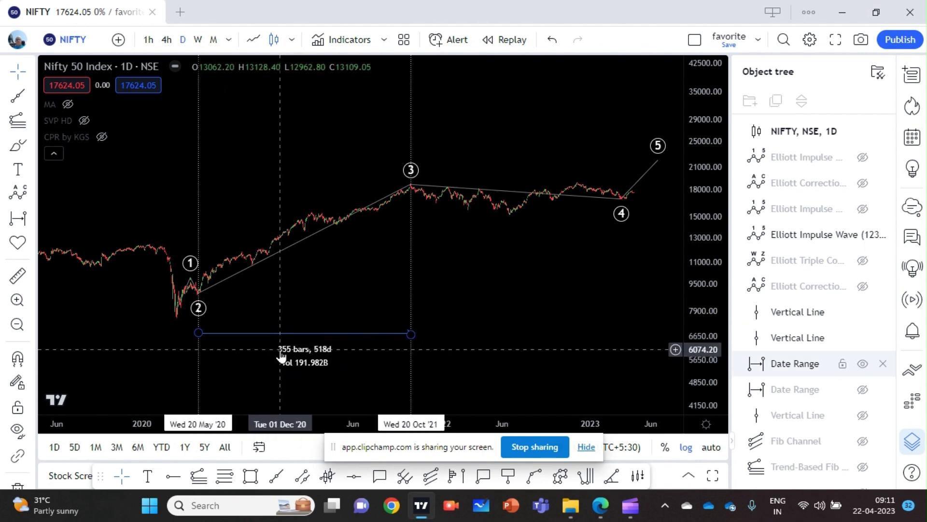
left_click(264, 351)
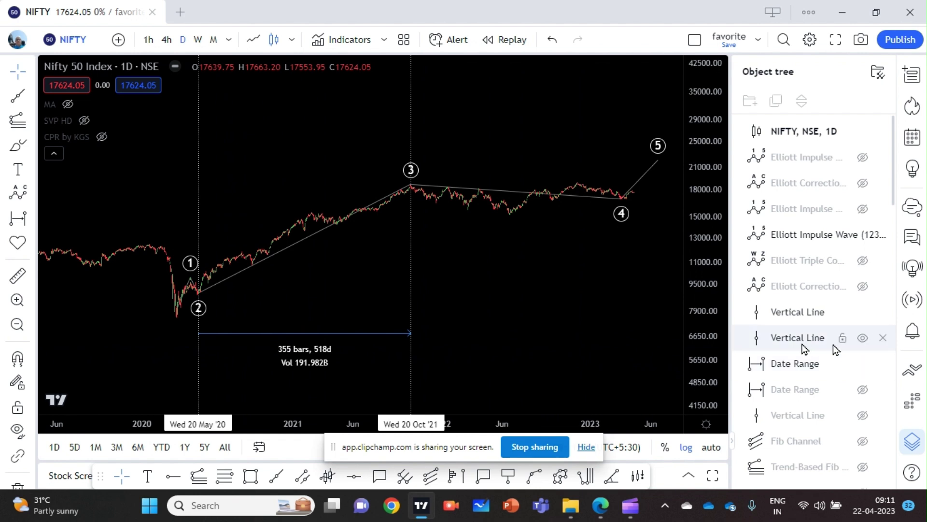
- Unhide the second Date Range, spanning circled waves 3 to 4, and the vertical line at 23 March 2023
left_click(862, 391)
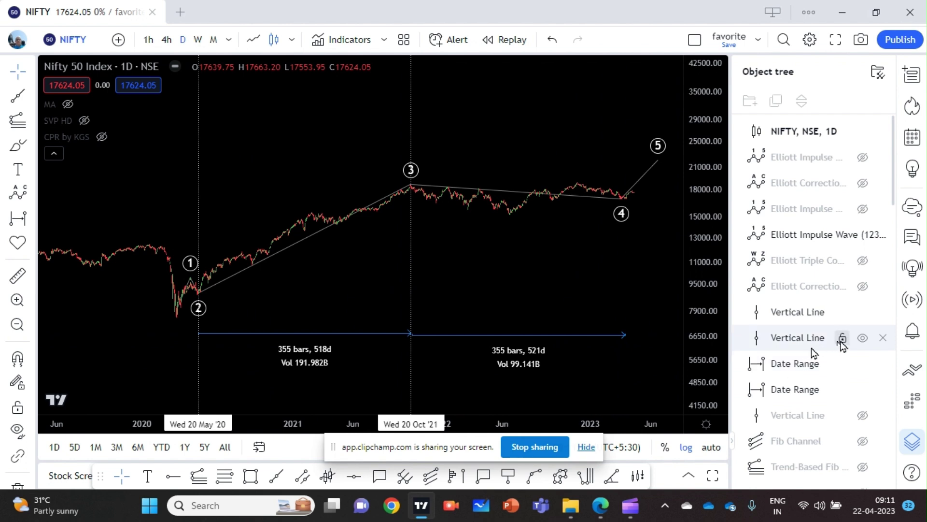
scroll(869, 367, "down", 3)
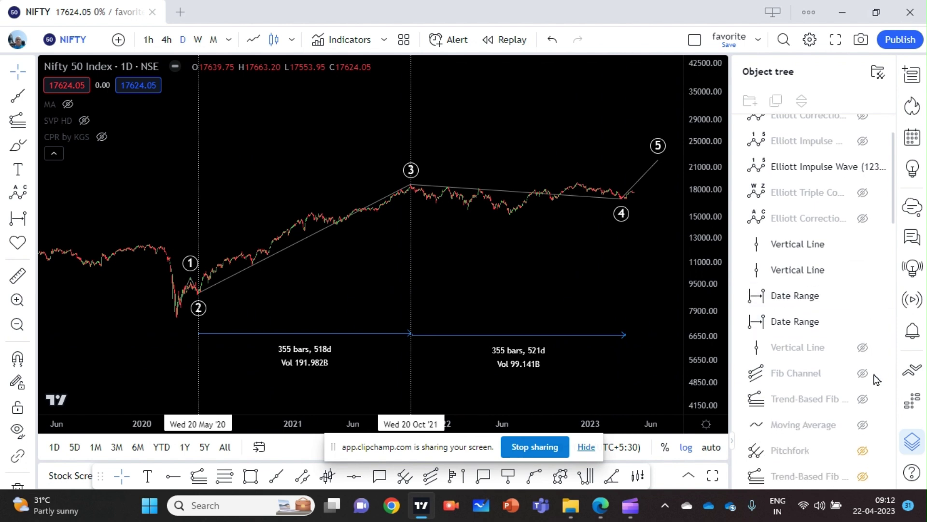
left_click(863, 348)
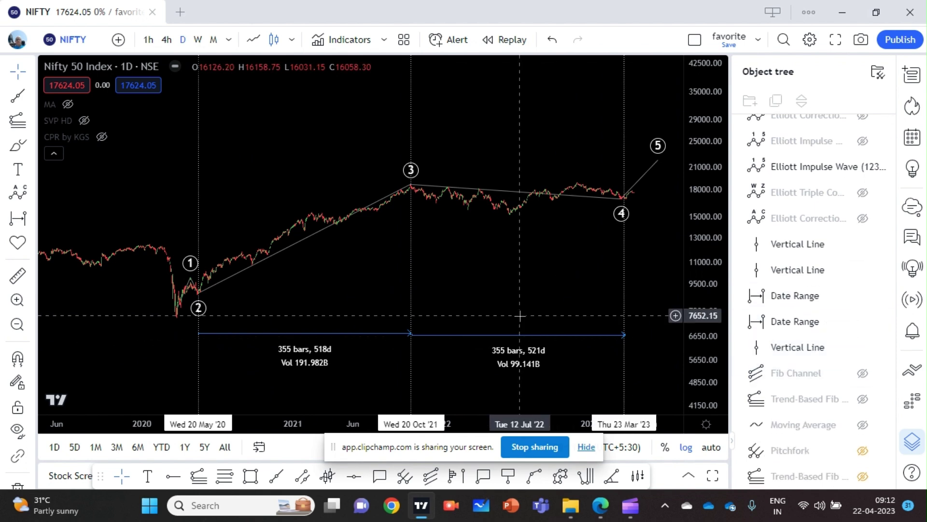
- Unhide the Elliott Triple Combo Wave between circled waves 3 and 4, keeping the Elliott Correction Wave hidden
scroll(512, 314, "up", 2)
left_click(608, 199)
left_click(671, 256)
scroll(670, 256, "down", 2)
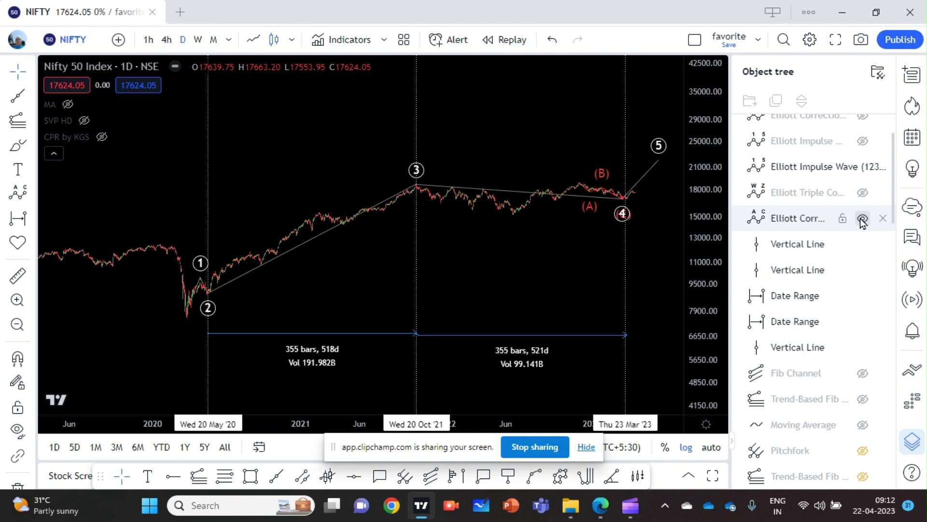
left_click(863, 193)
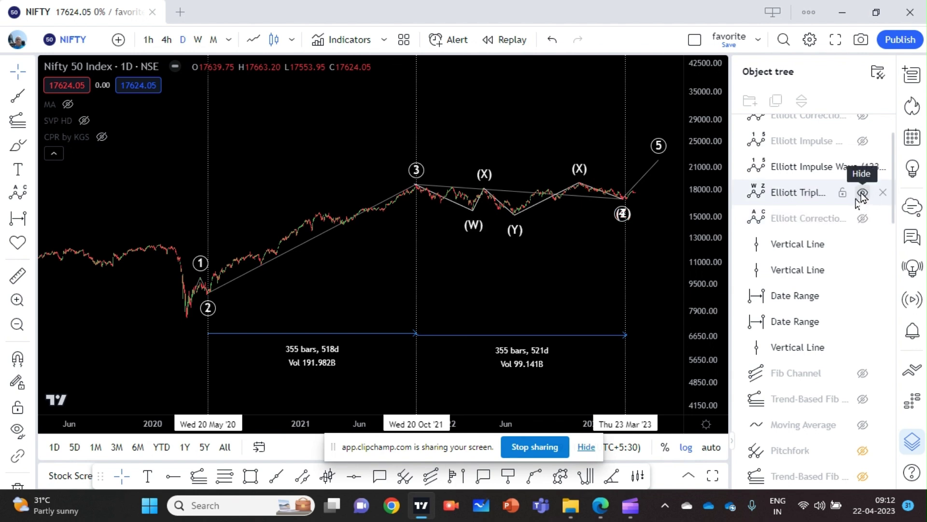
- Compare the durations of circled waves 3 and 4 between the three vertical lines, including the (W)-(X)-(Y)-(X)-(Z) legs
scroll(628, 314, "down", 2)
scroll(628, 314, "up", 2)
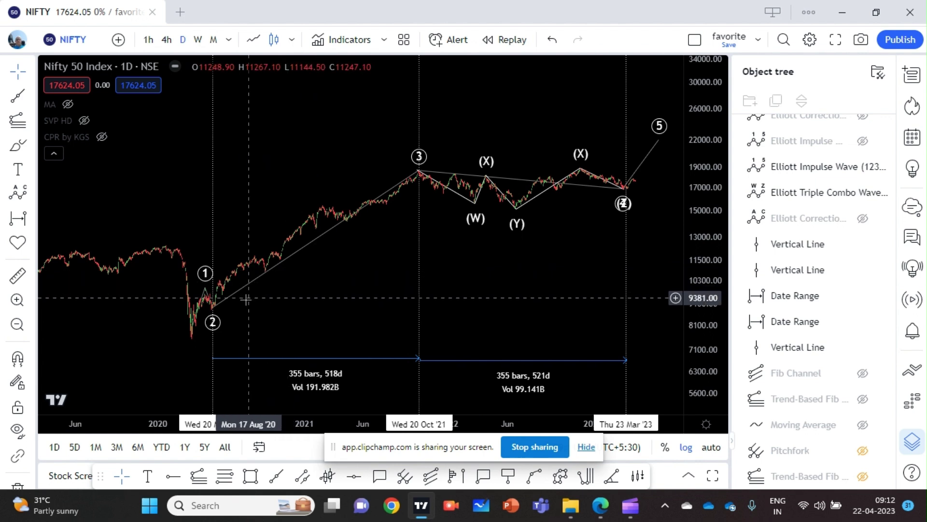
left_click(215, 315)
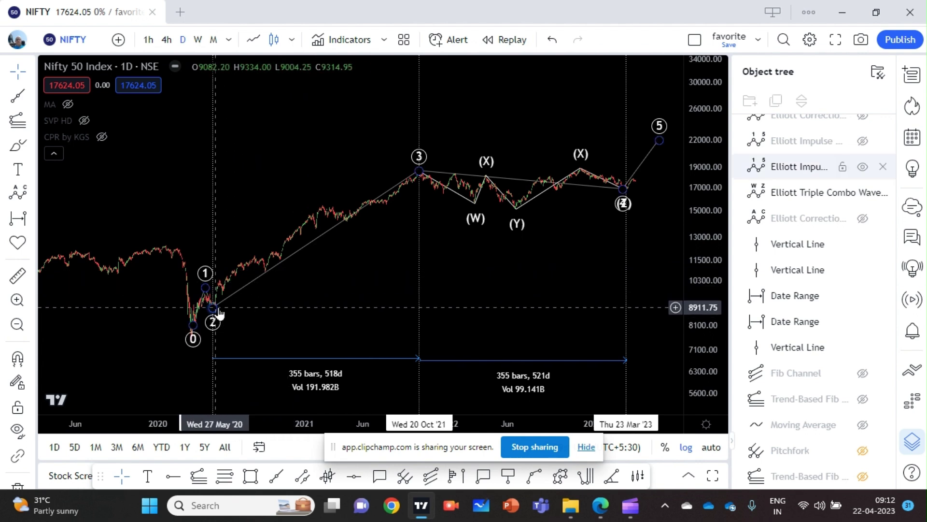
key("Escape")
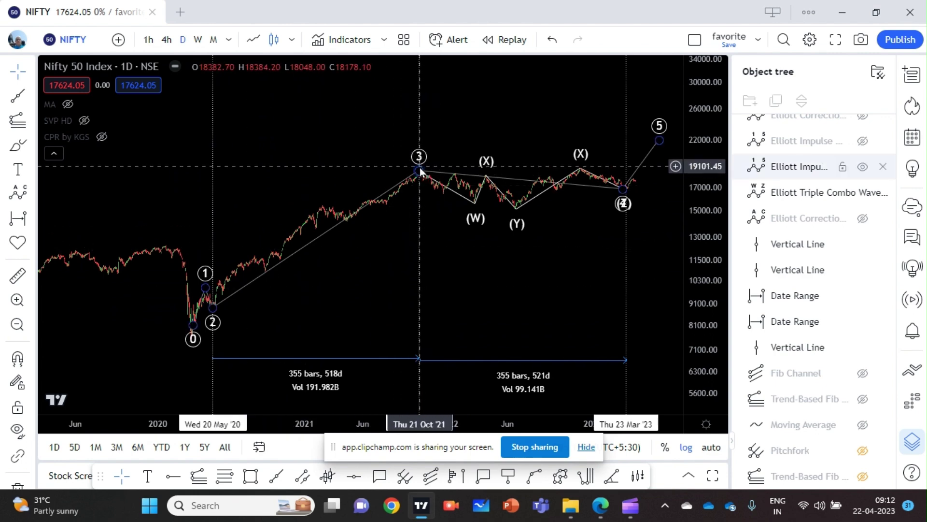
left_click(623, 193)
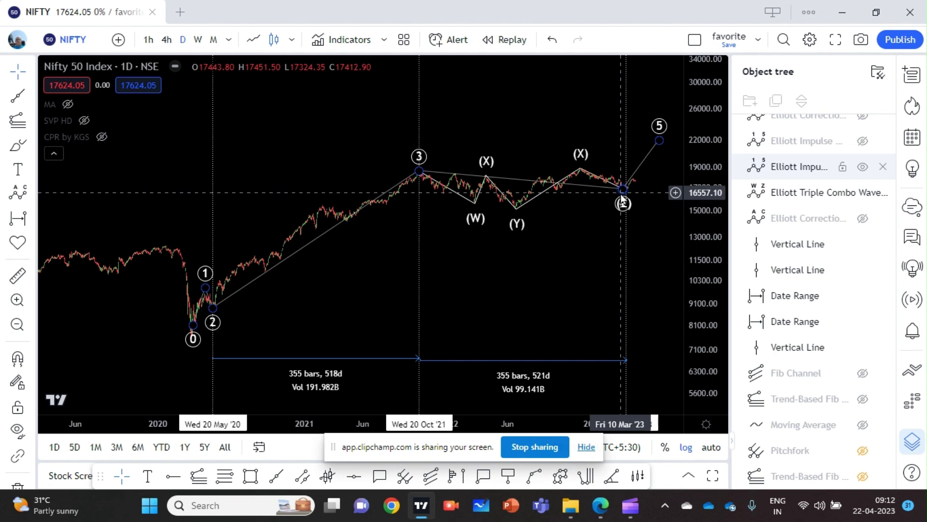
key("Escape")
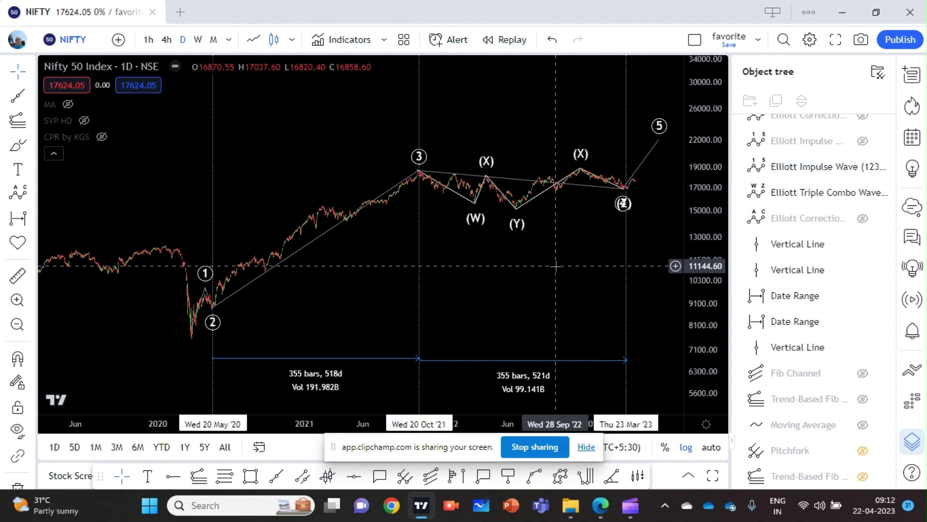
scroll(665, 280, "up", 1)
left_click_drag(694, 301, 694, 295)
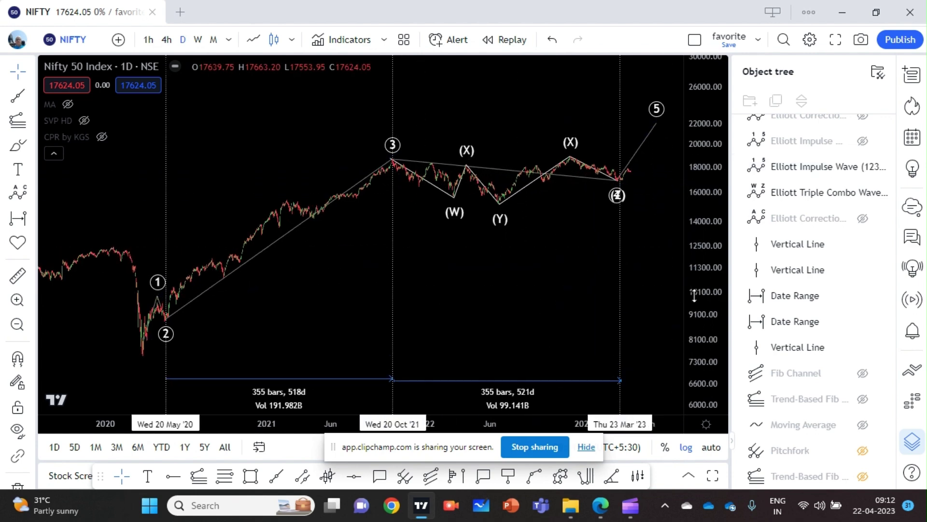
- Hide the three vertical lines, both Date Ranges and the Elliott Triple Combo Wave, keeping only the circled impulse wave count
scroll(692, 293, "down", 1)
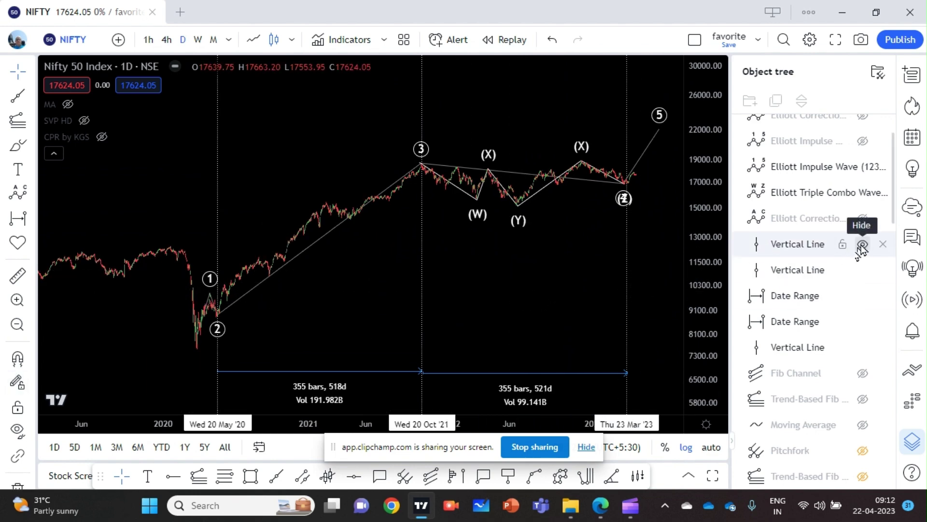
scroll(440, 264, "up", 1)
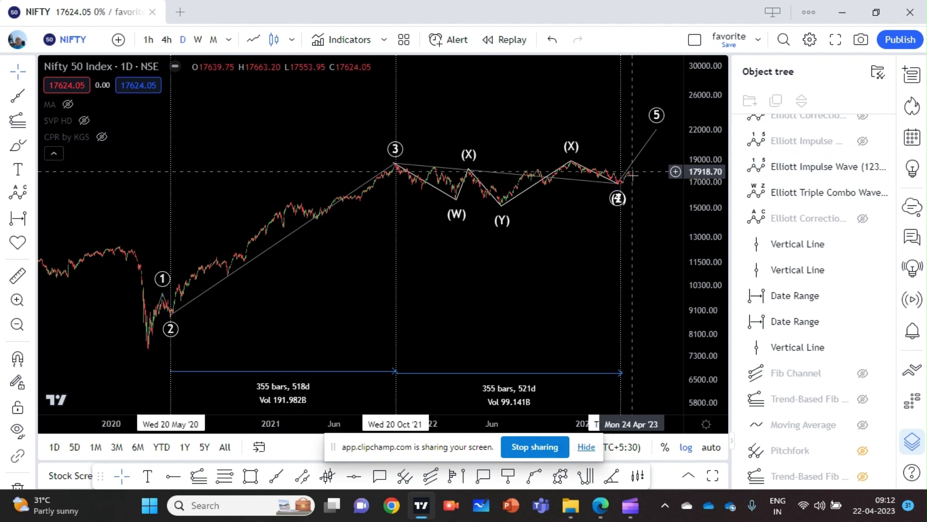
scroll(532, 260, "up", 1)
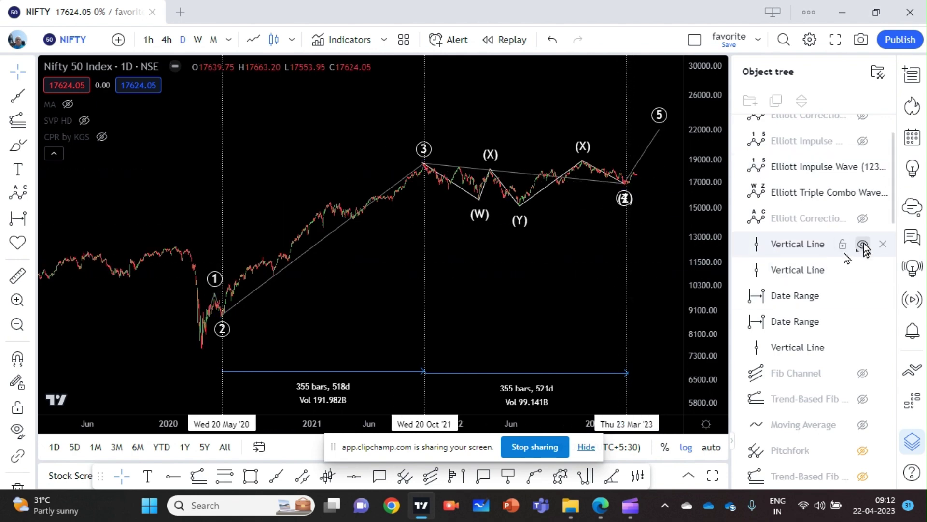
left_click(863, 245)
left_click(863, 269)
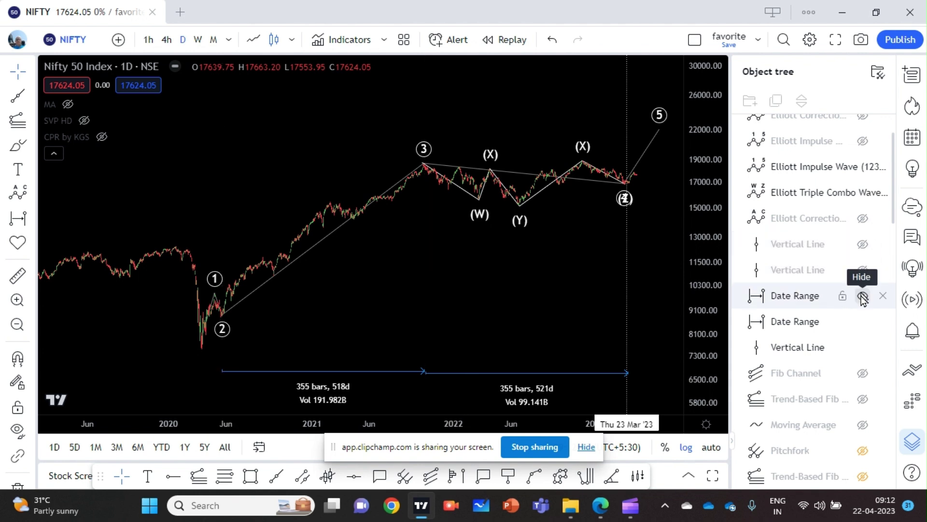
left_click(863, 295)
left_click(863, 321)
left_click(863, 347)
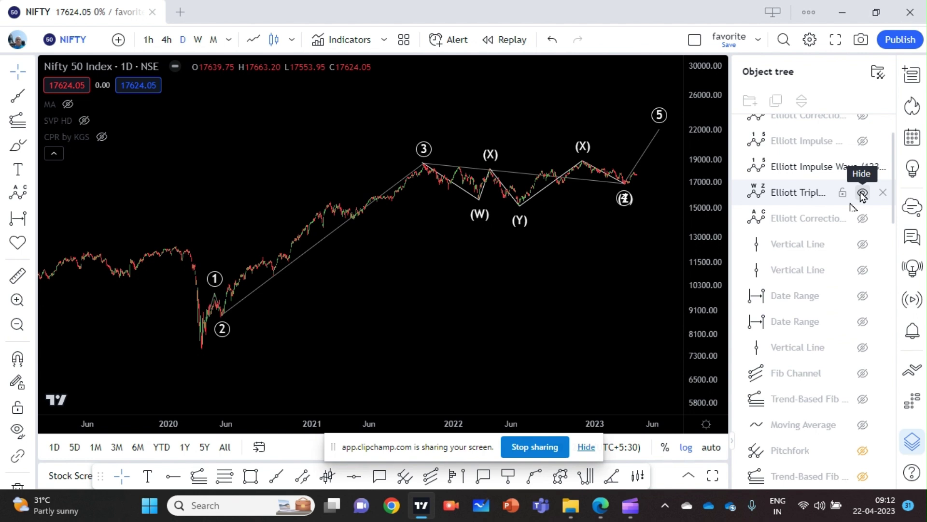
left_click(863, 193)
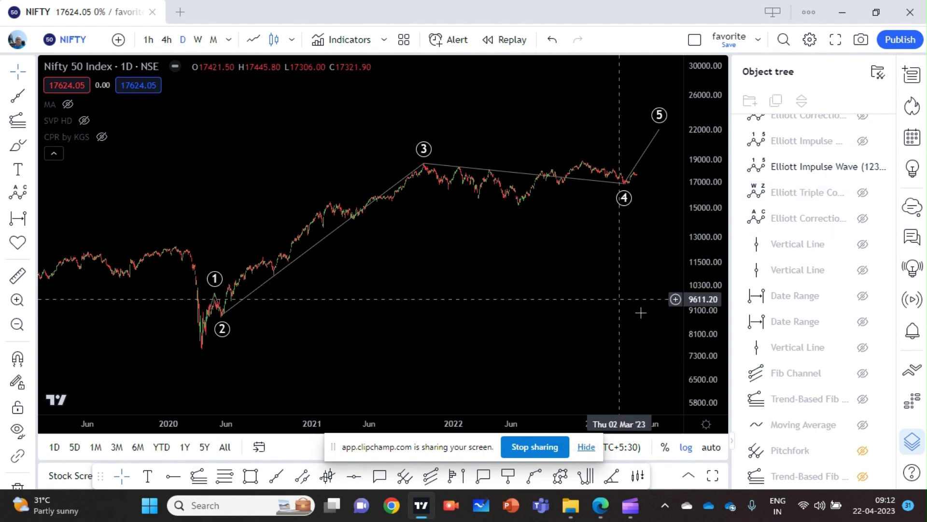
- Unhide the Fib Channel and check its lower line against circled waves 2 and 4
left_click(863, 373)
scroll(483, 309, "up", 1)
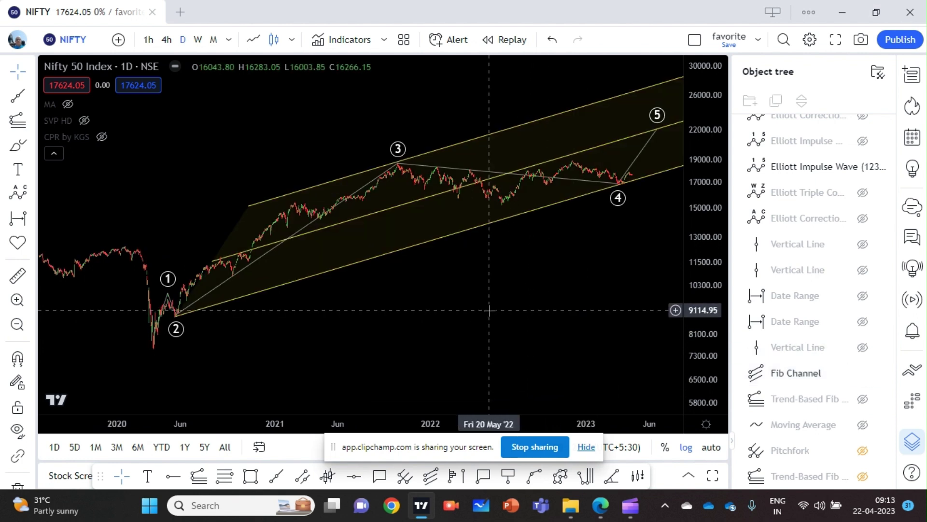
left_click(177, 318)
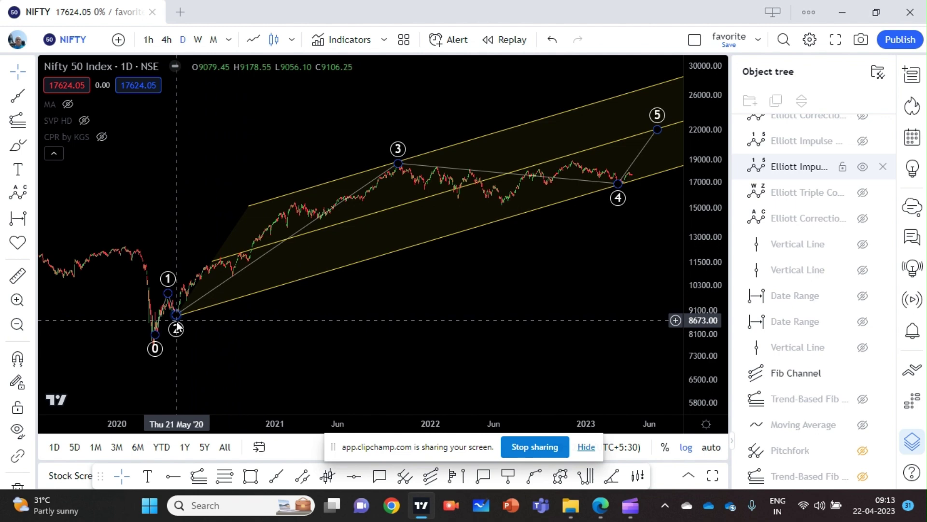
left_click(539, 259)
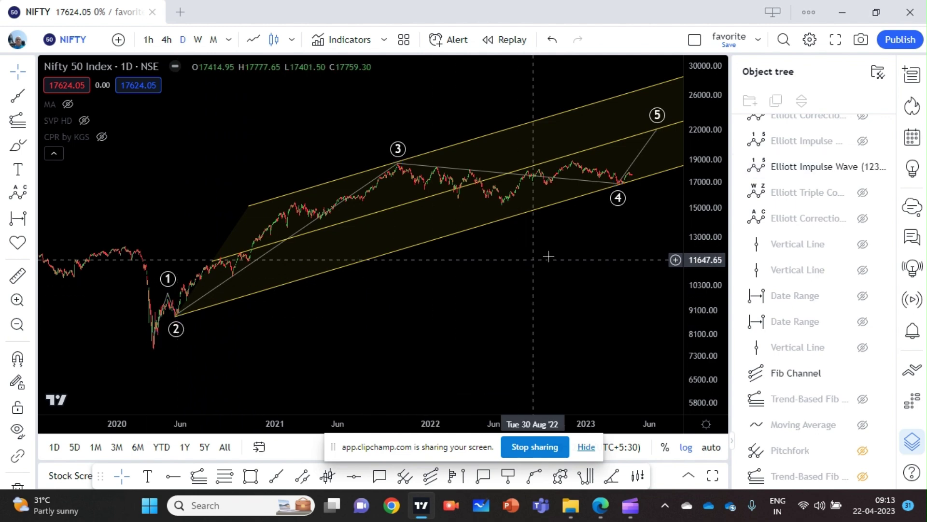
left_click(619, 185)
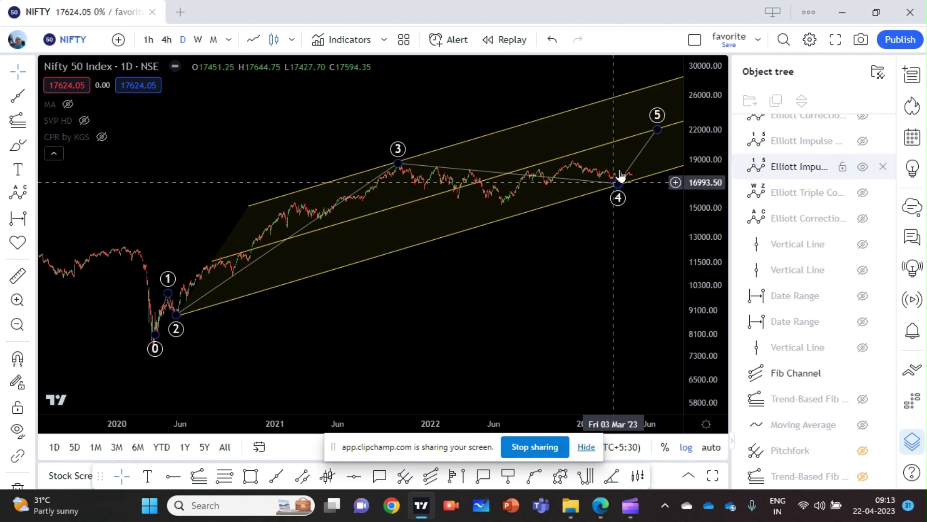
left_click(311, 269)
scroll(550, 274, "down", 1)
scroll(550, 275, "down", 1)
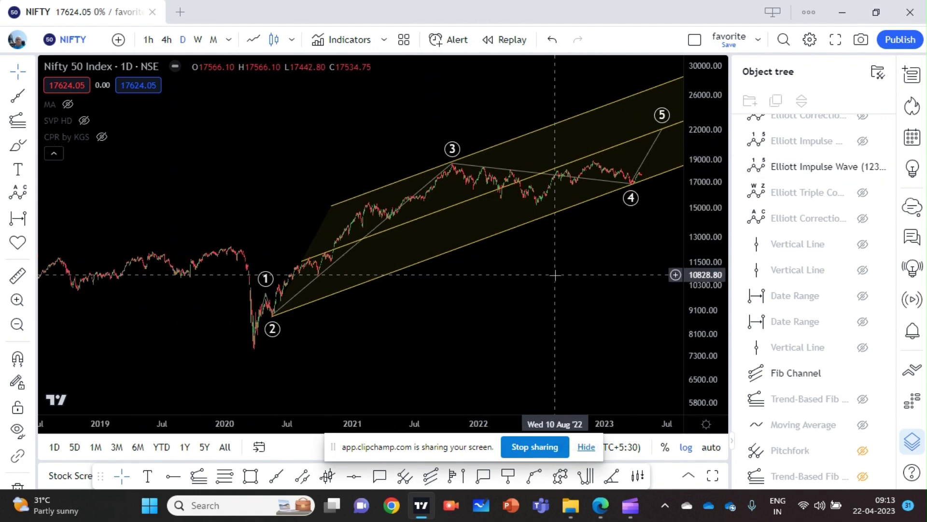
- Compare the projected circled wave 5 with the middle and upper lines of the Fib Channel
left_click_drag(586, 284, 517, 290)
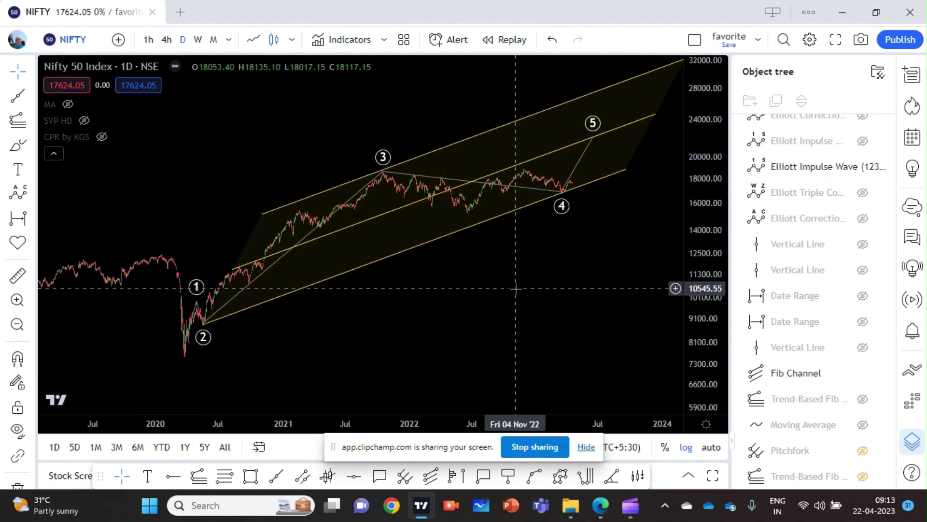
scroll(516, 288, "down", 2)
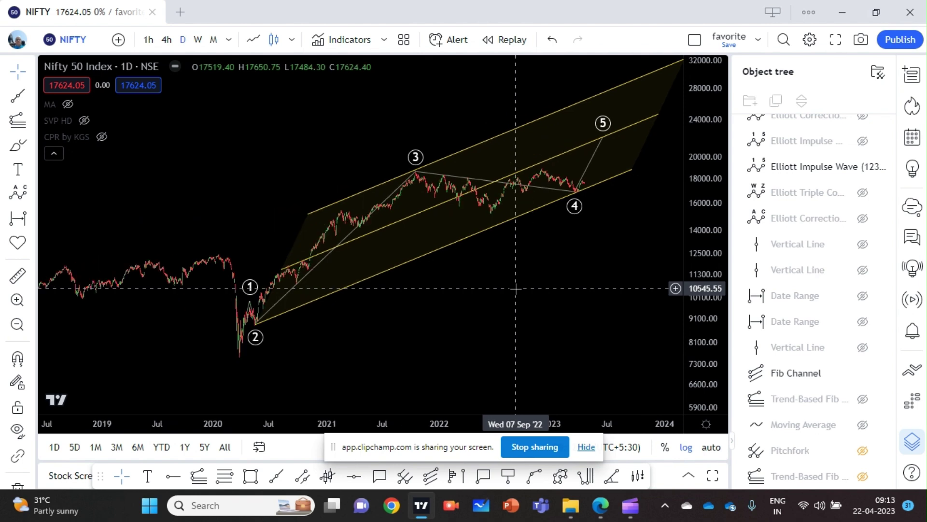
left_click(580, 181)
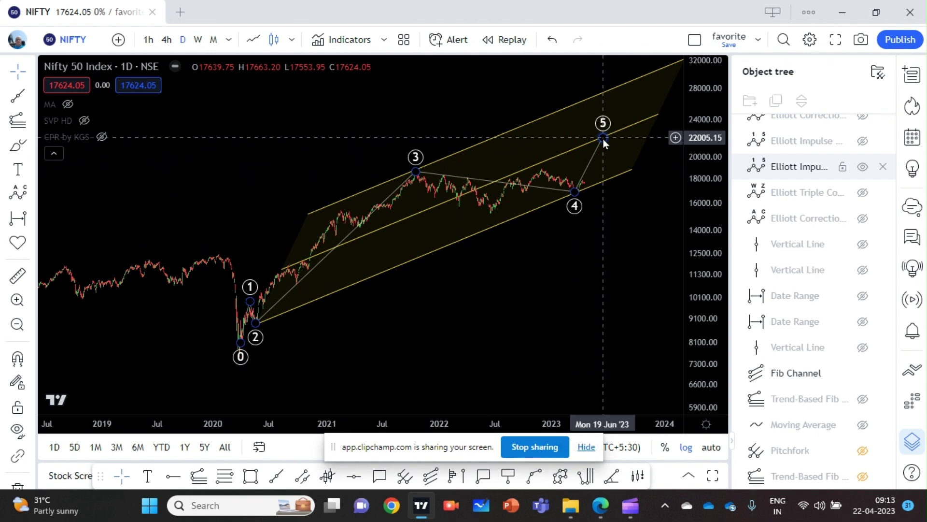
left_click(610, 121)
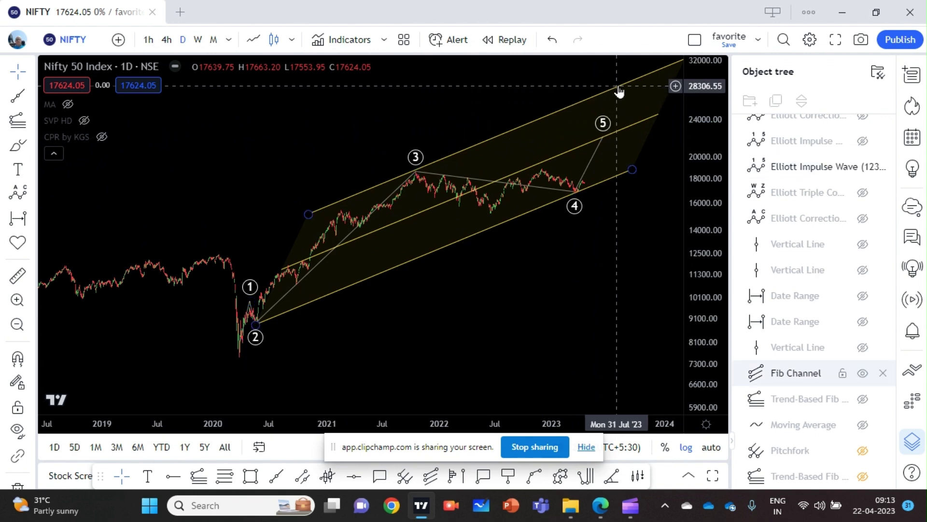
left_click(622, 87)
left_click(614, 101)
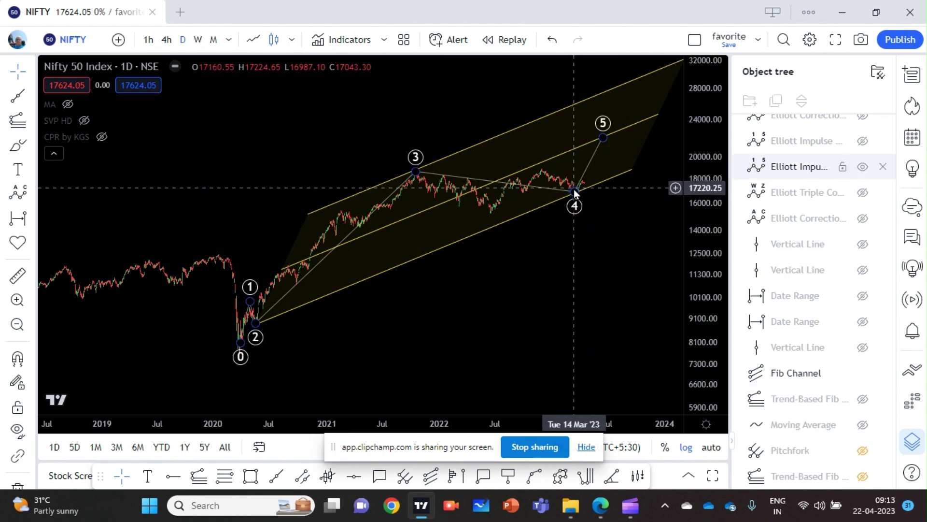
left_click(601, 139)
left_click(677, 244)
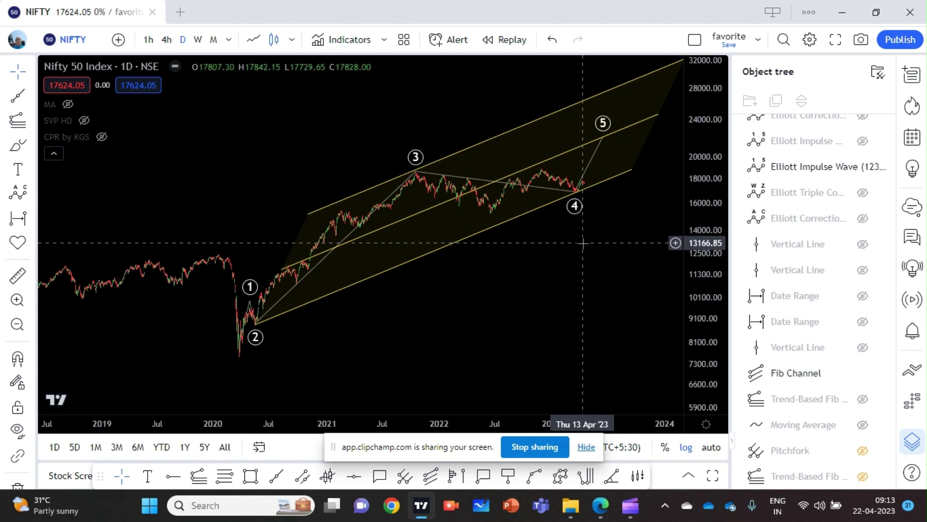
- Unhide the first Trend-Based Fib Extension and compare its 100% level with the projected circled wave 5
scroll(676, 256, "down", 2)
left_click_drag(700, 257, 701, 260)
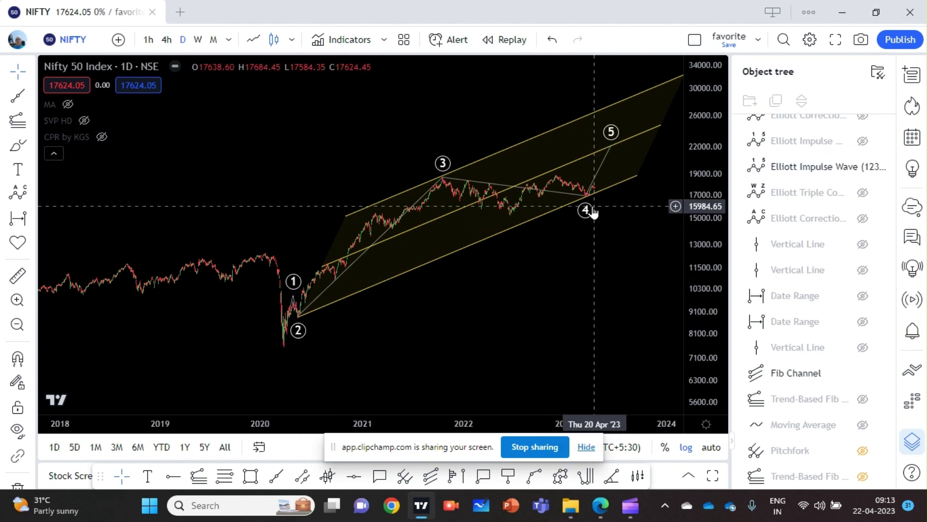
scroll(818, 275, "down", 2)
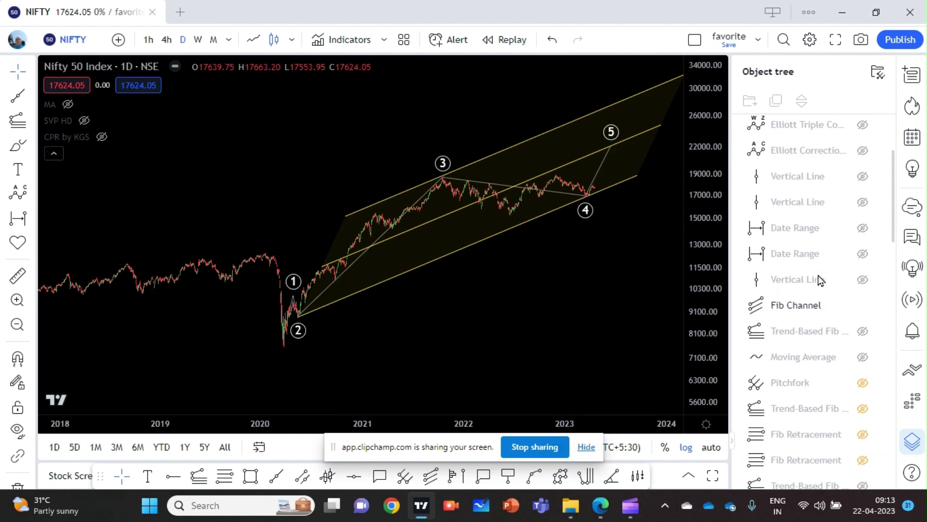
left_click(862, 332)
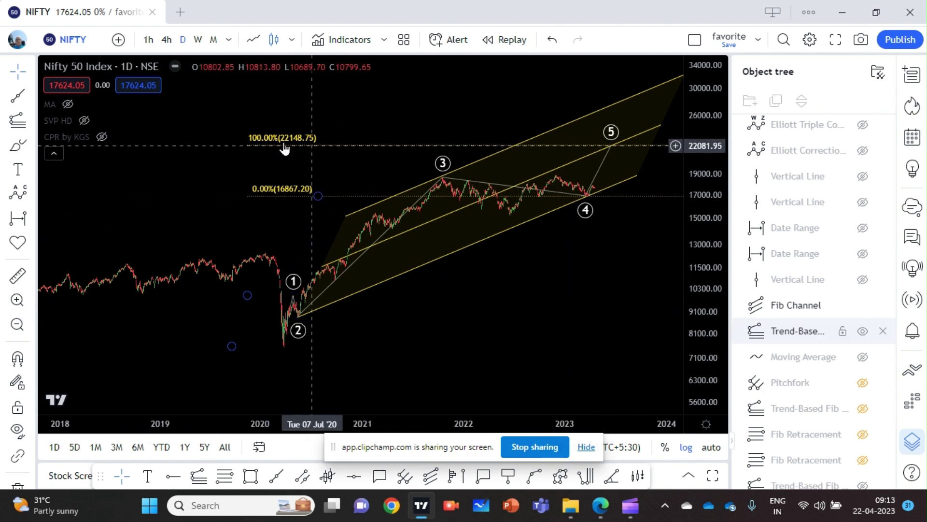
scroll(555, 281, "up", 2)
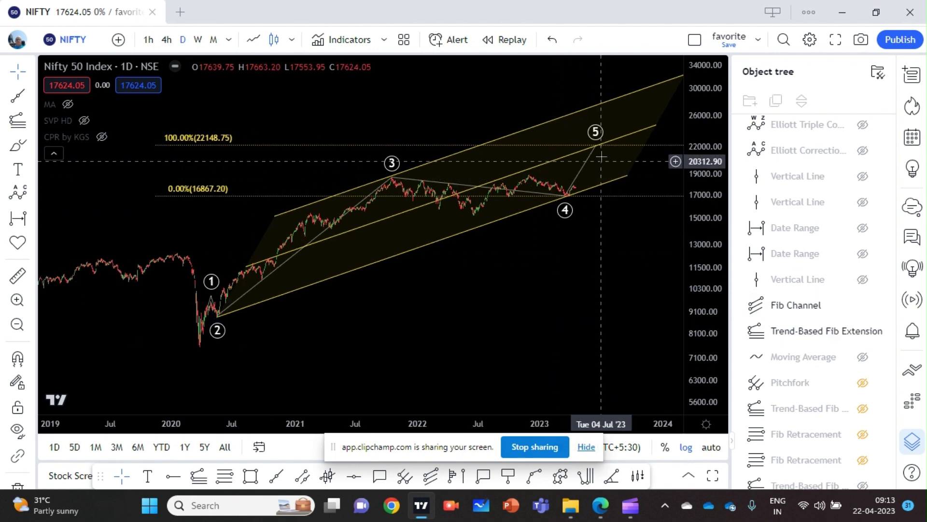
scroll(555, 271, "down", 1)
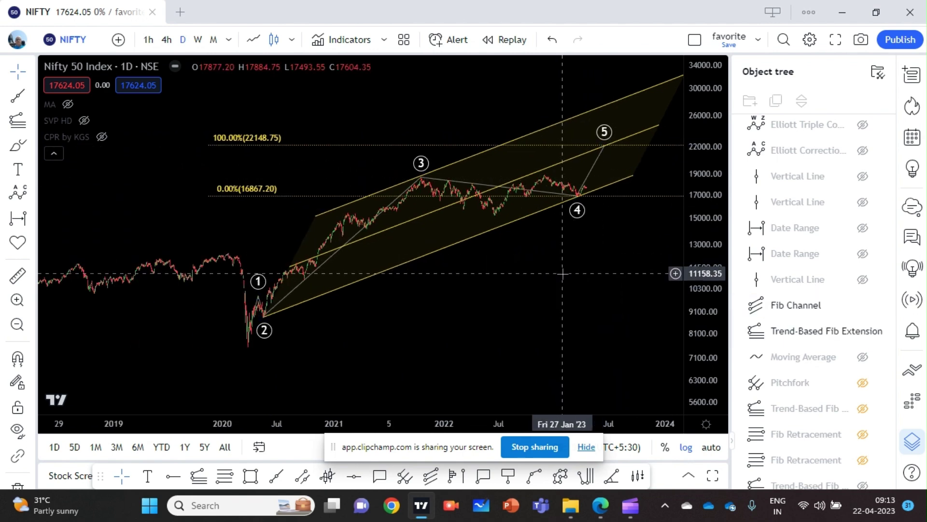
left_click_drag(704, 287, 703, 292)
scroll(543, 274, "down", 1)
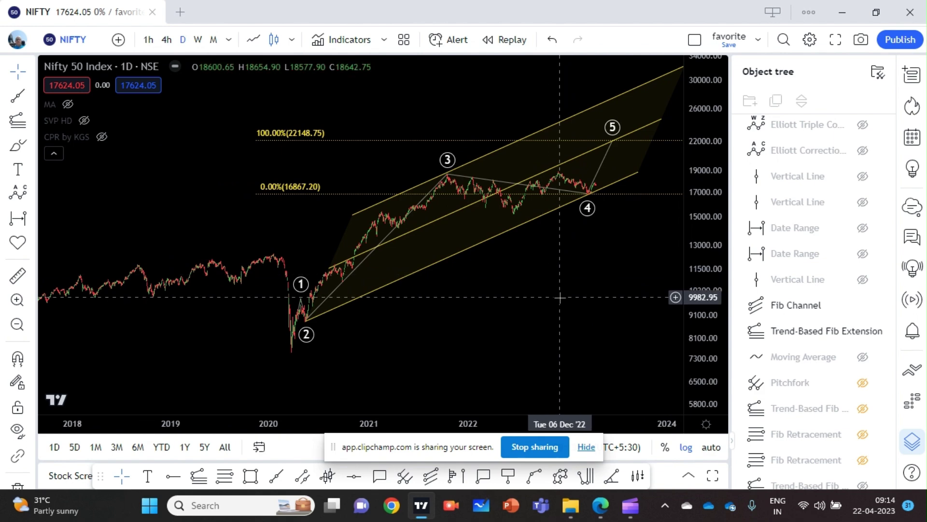
- Hide the Fib Channel and the Trend-Based Fib Extension
scroll(603, 294, "up", 3)
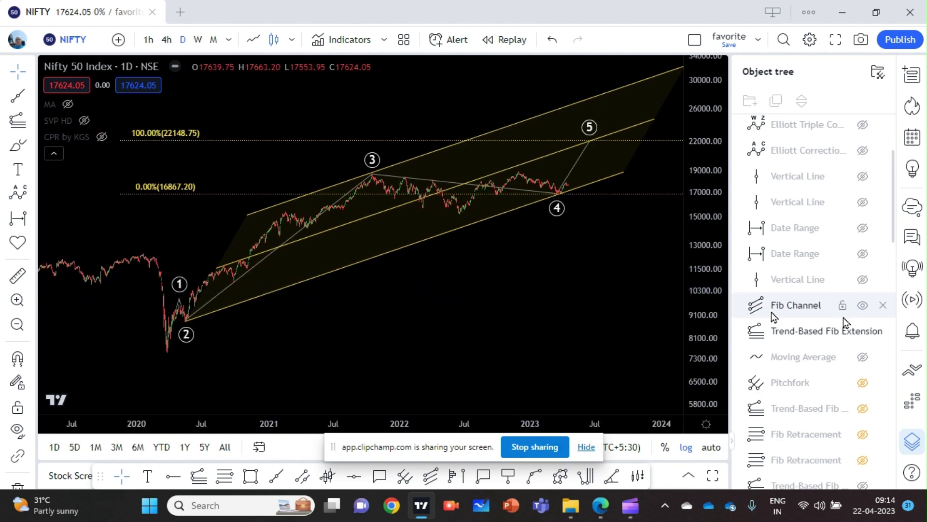
left_click(862, 306)
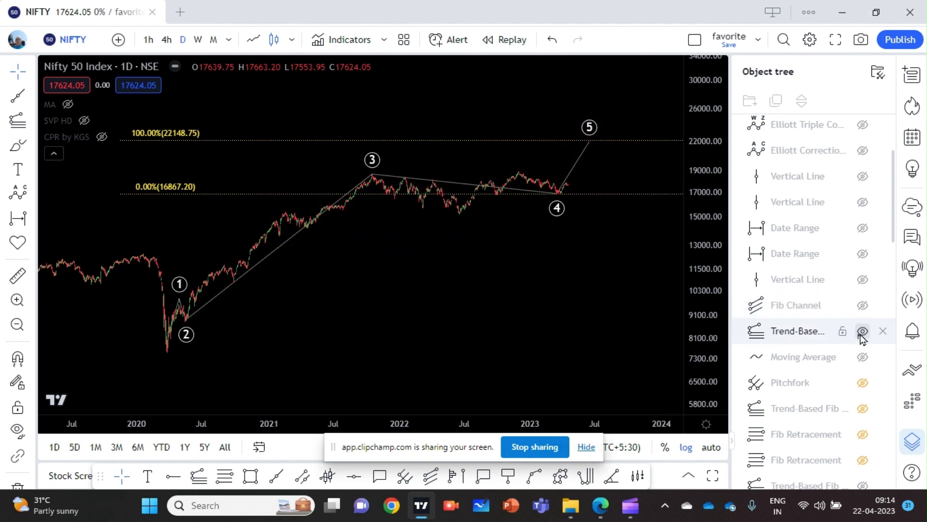
left_click(863, 332)
scroll(502, 331, "up", 1)
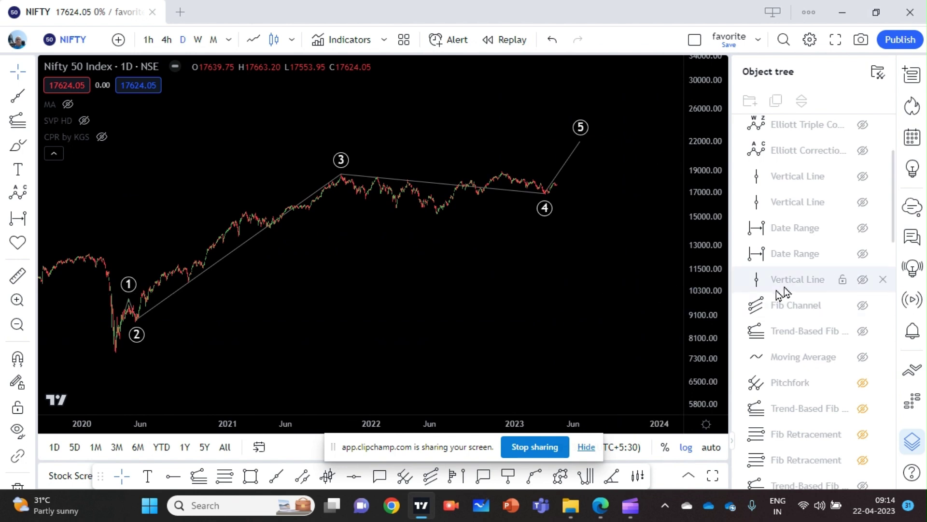
- Unhide the Moving Average indicator and hide the circled Elliott Impulse Wave
left_click(862, 357)
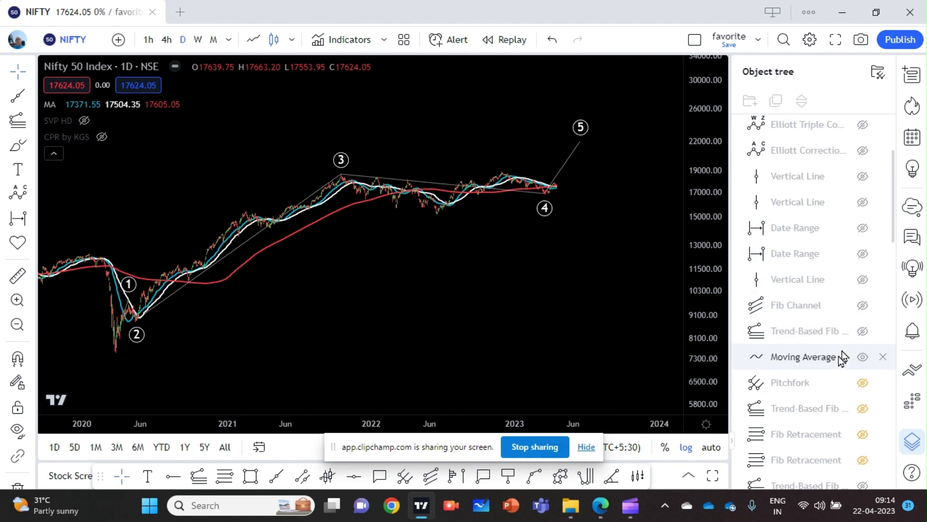
scroll(809, 276, "up", 5)
left_click(863, 236)
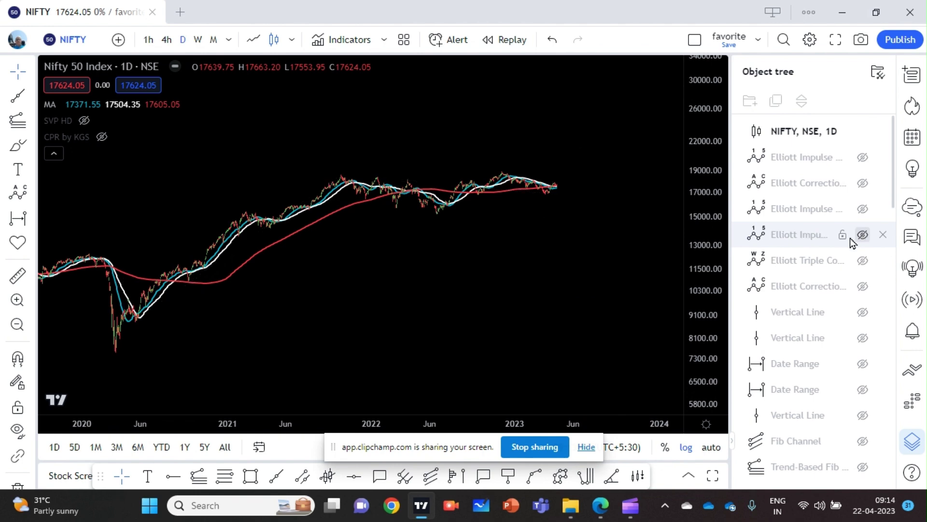
- Examine the daily price action from 2021 to April 2023 against the three moving average lines
scroll(690, 329, "up", 3)
scroll(696, 321, "up", 3)
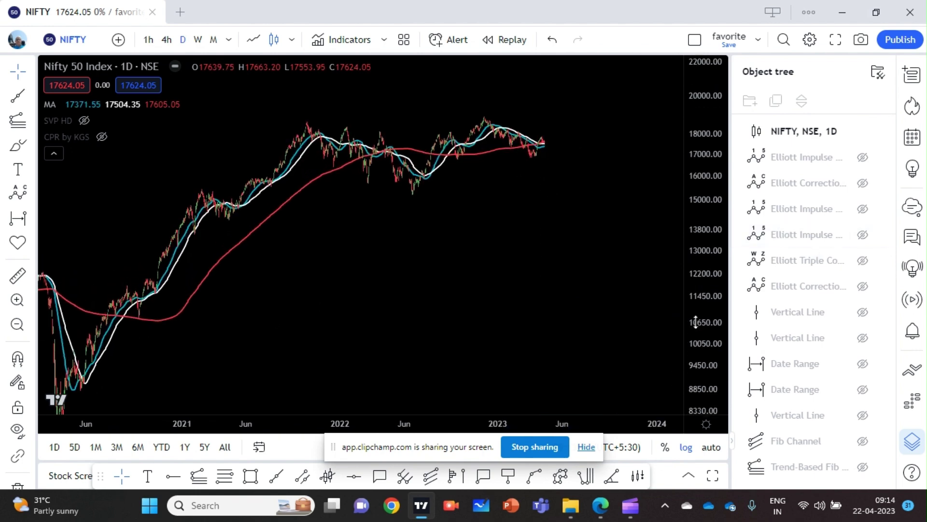
left_click_drag(486, 203, 516, 293)
scroll(515, 265, "up", 6)
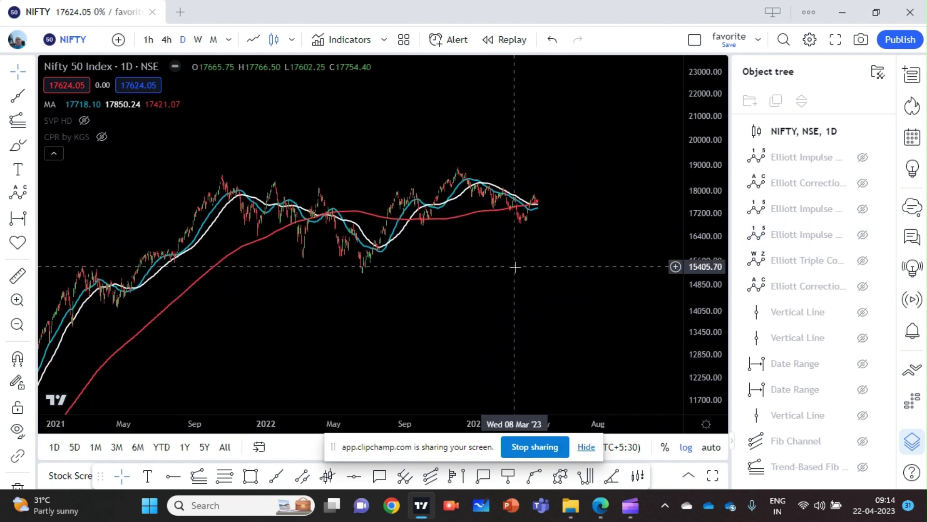
scroll(718, 304, "up", 1)
scroll(718, 305, "up", 2)
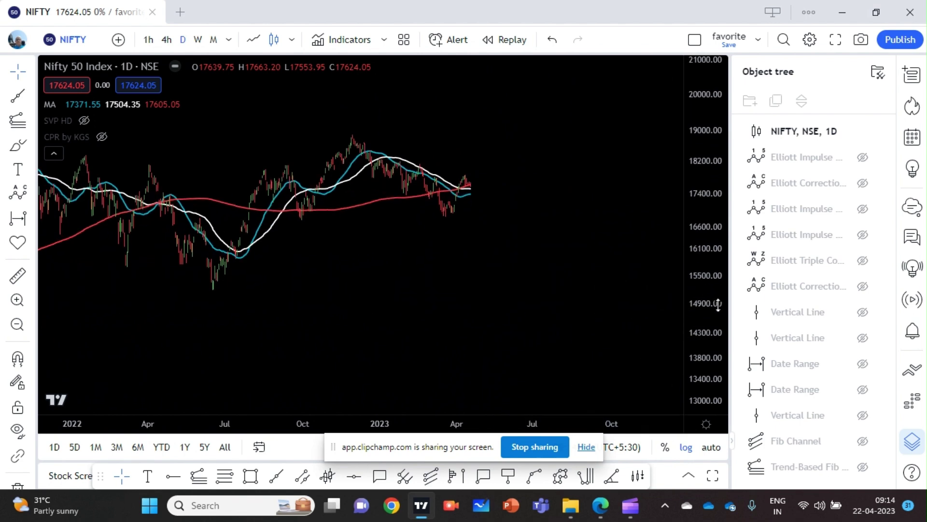
scroll(452, 263, "up", 4)
left_click_drag(388, 272, 519, 273)
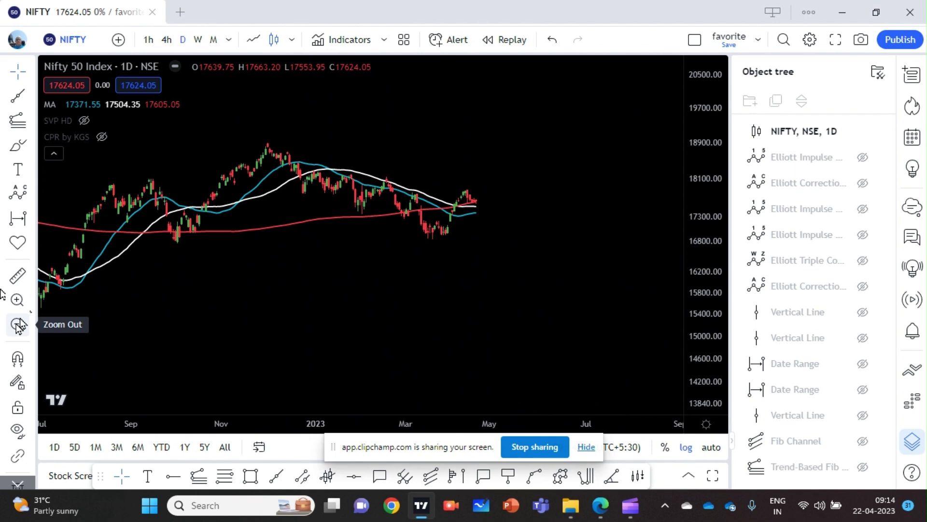
- Magnify the March to April 2023 candles and examine the latest ones against the three moving averages
left_click(18, 300)
left_click_drag(400, 146, 534, 261)
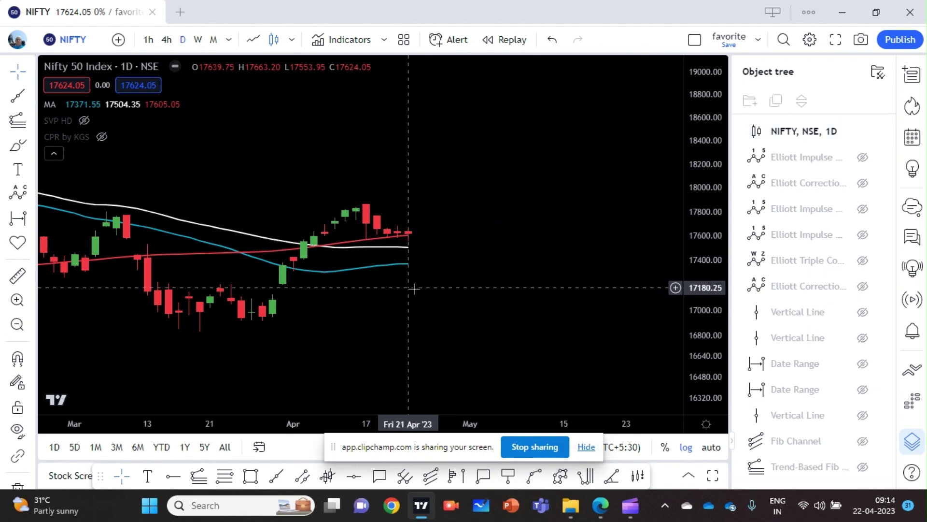
scroll(413, 288, "up", 1)
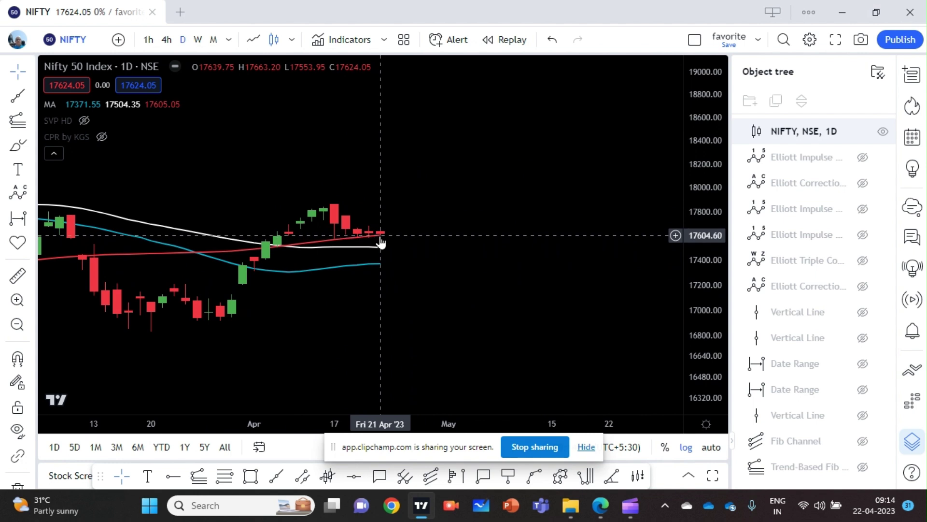
scroll(478, 245, "down", 4)
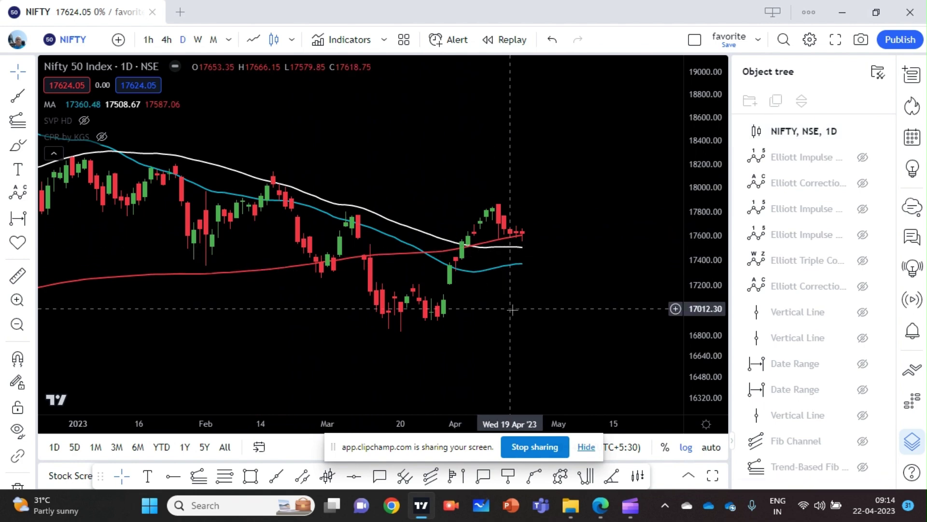
- Examine the daily candles from mid-2022 to April 2023 against the three moving averages, at both wide and close range
scroll(512, 309, "down", 6)
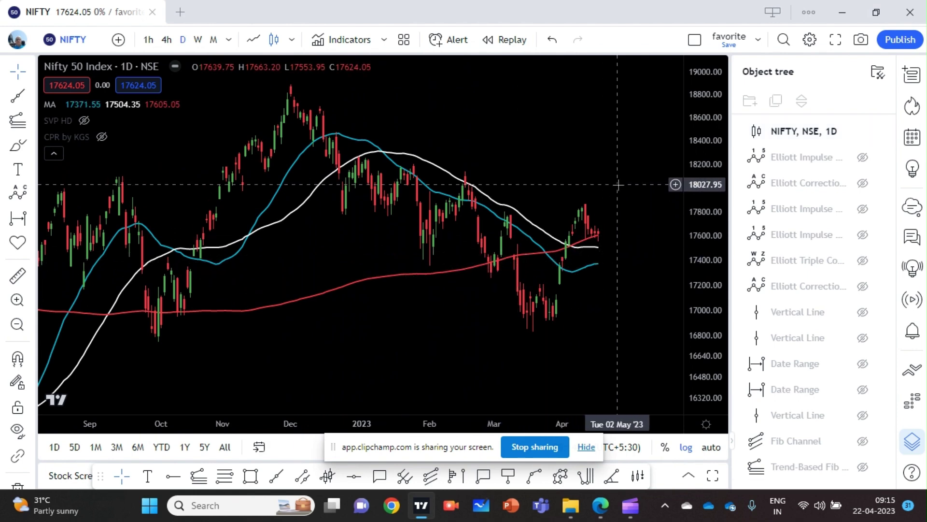
scroll(608, 186, "up", 1)
scroll(608, 186, "up", 1)
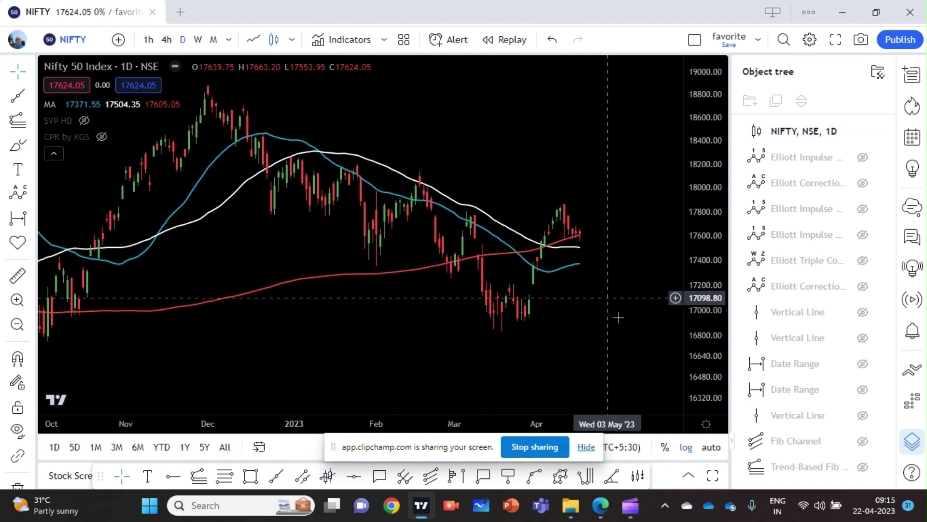
scroll(712, 314, "up", 1)
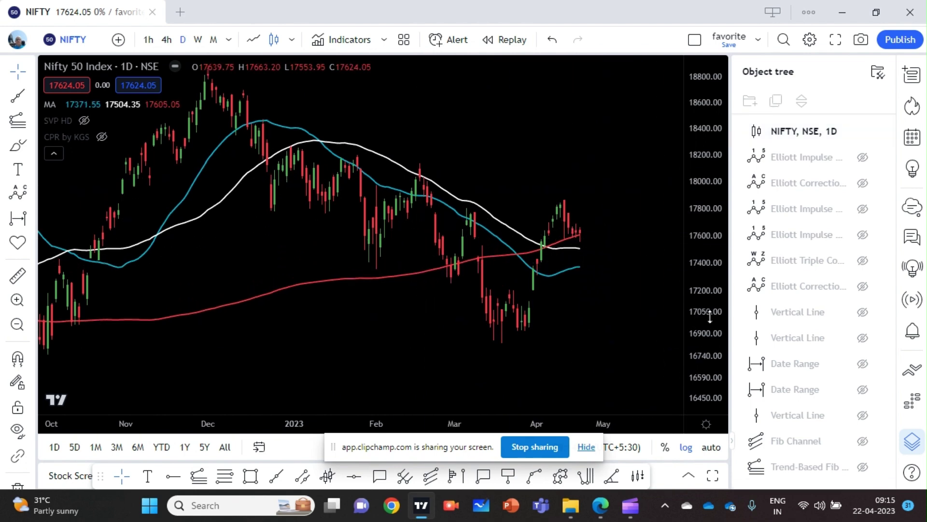
scroll(710, 316, "down", 2)
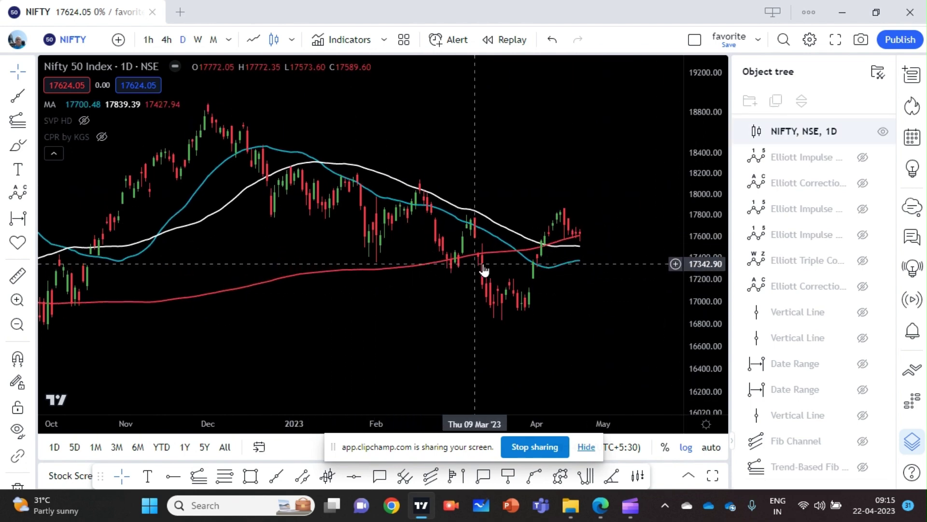
scroll(571, 311, "up", 2)
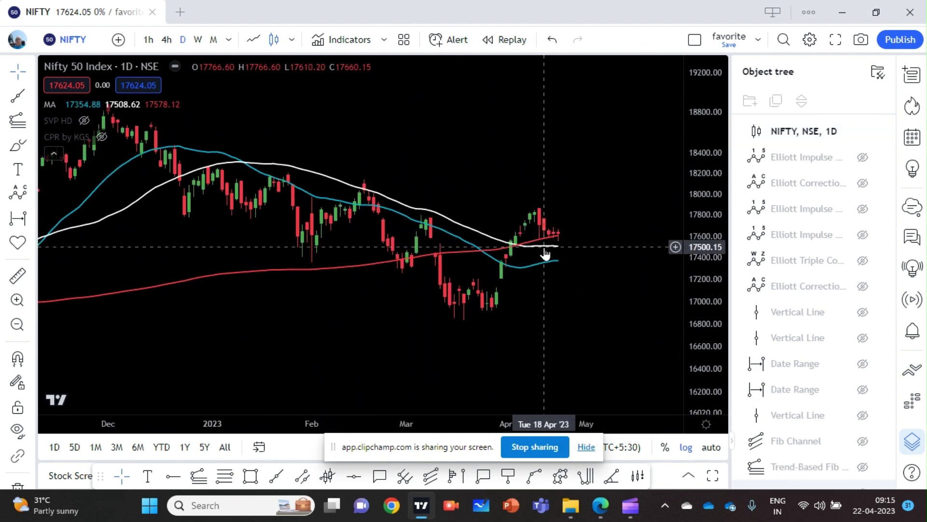
scroll(541, 325, "up", 1)
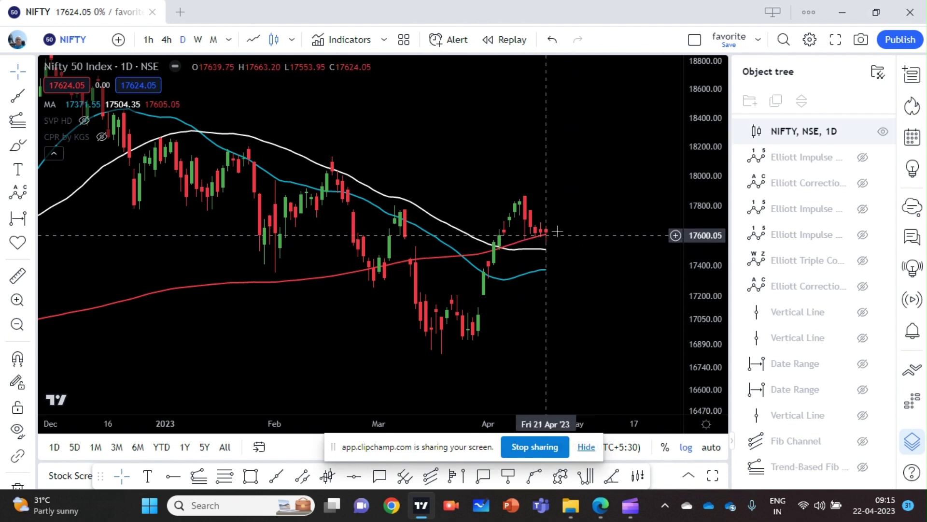
scroll(584, 235, "down", 1)
scroll(609, 268, "down", 2)
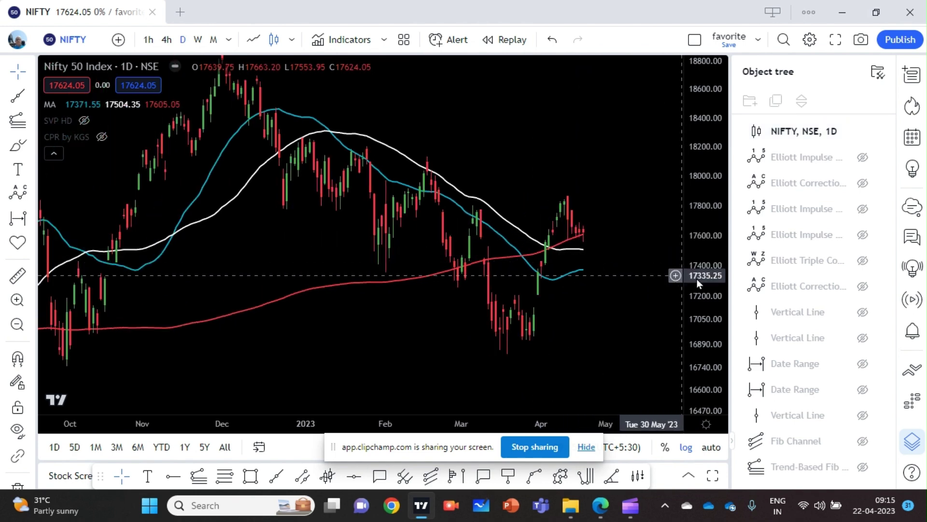
scroll(654, 304, "down", 2)
scroll(816, 290, "down", 1)
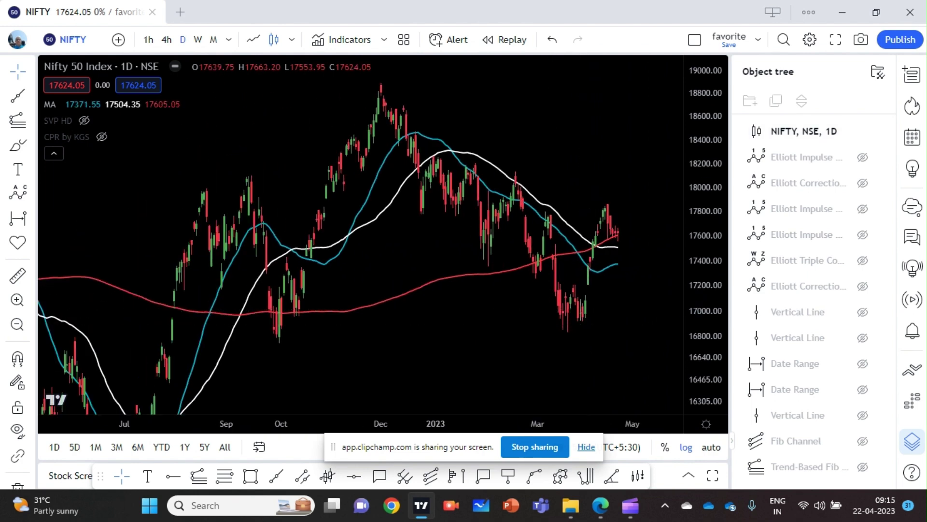
scroll(821, 320, "down", 10)
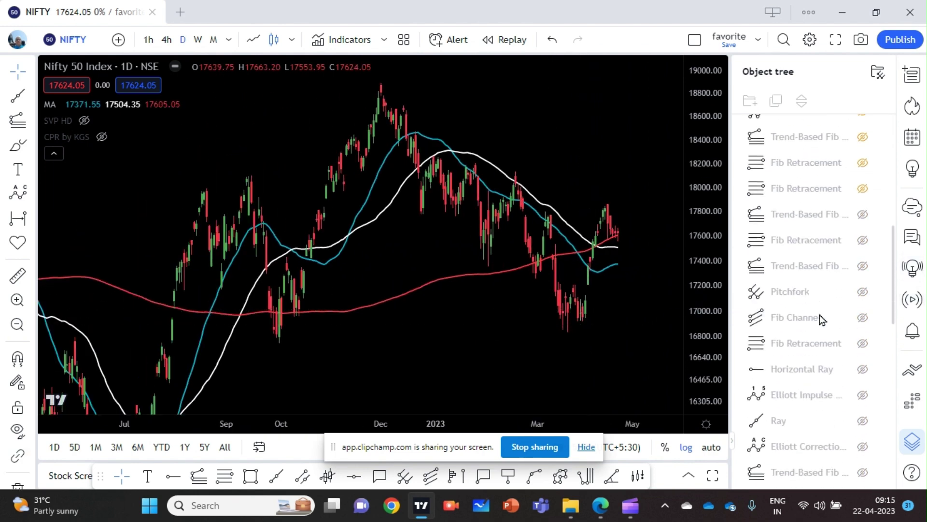
scroll(821, 319, "down", 5)
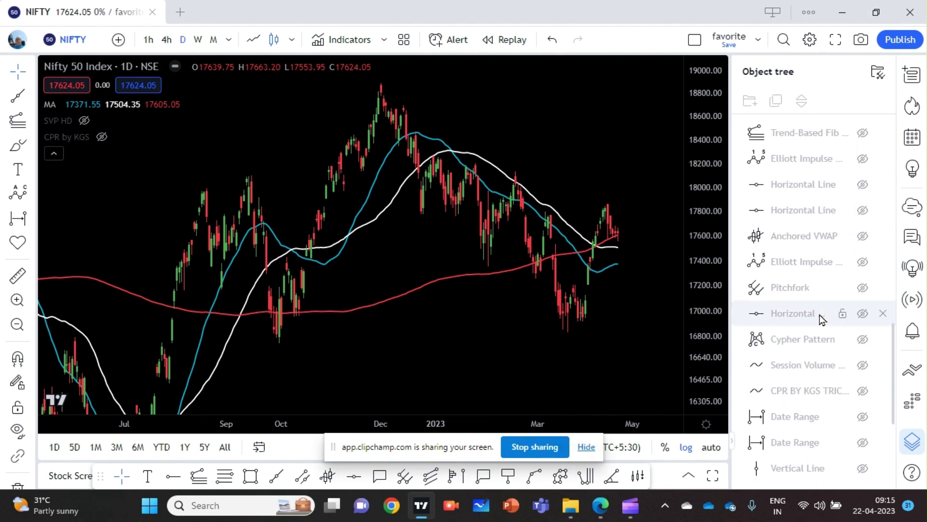
scroll(540, 329, "down", 3)
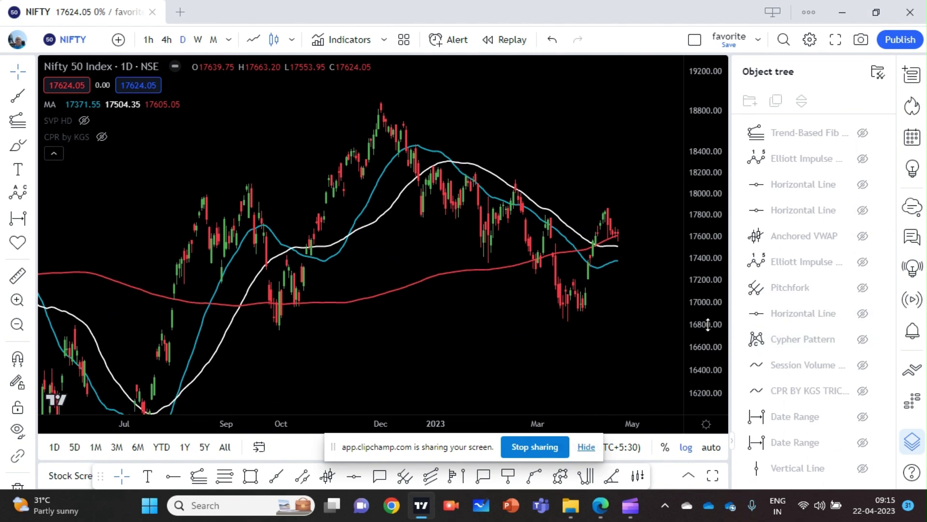
- Widen the daily chart to mid-2021 through April 2023, compress the price scale, and review the long-term moving average trend
scroll(539, 331, "down", 4)
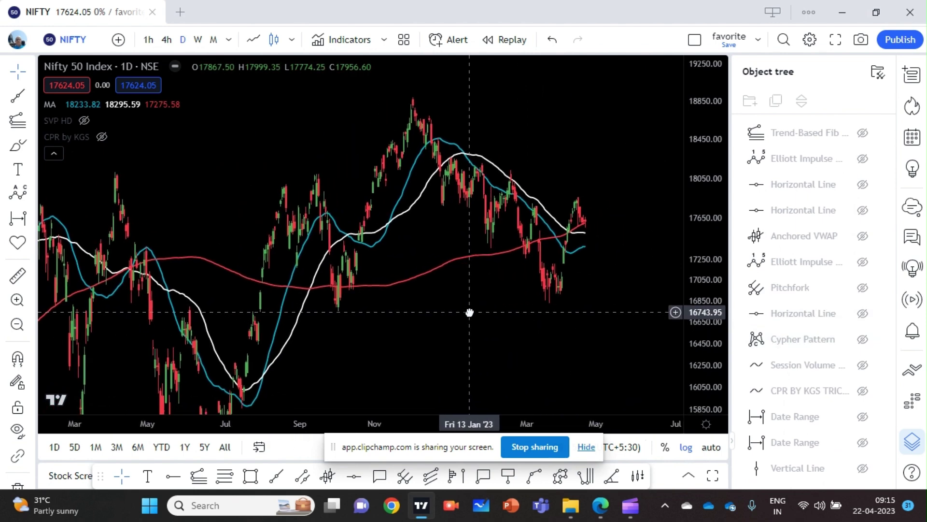
scroll(544, 311, "down", 5)
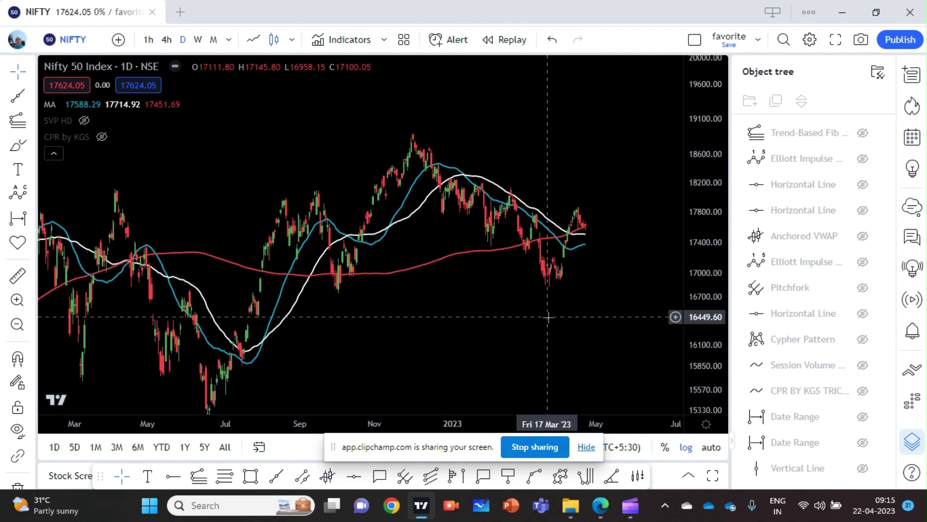
left_click_drag(709, 297, 703, 308)
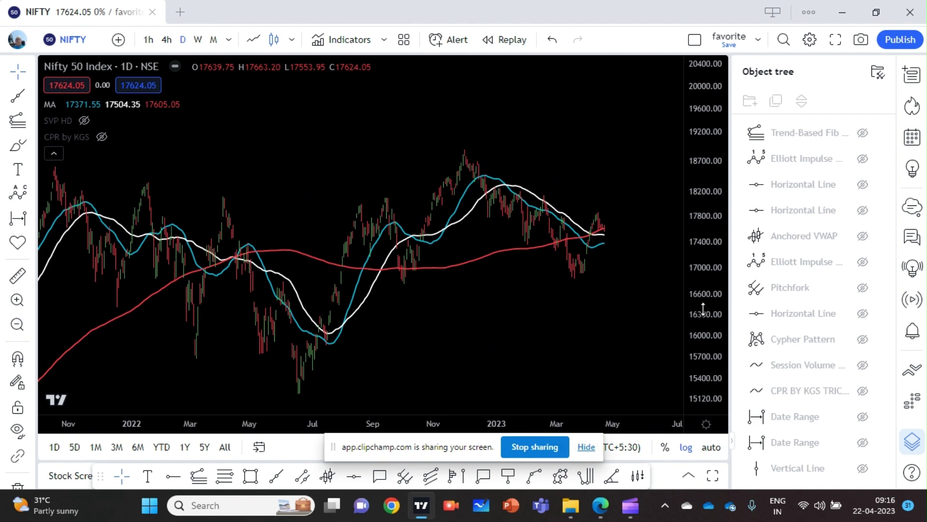
scroll(464, 338, "down", 2)
mouse_move(632, 512)
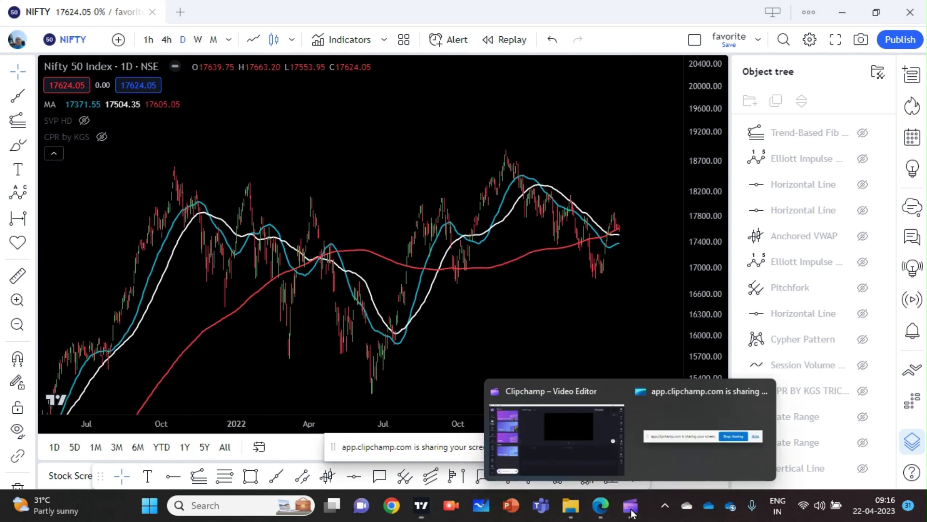